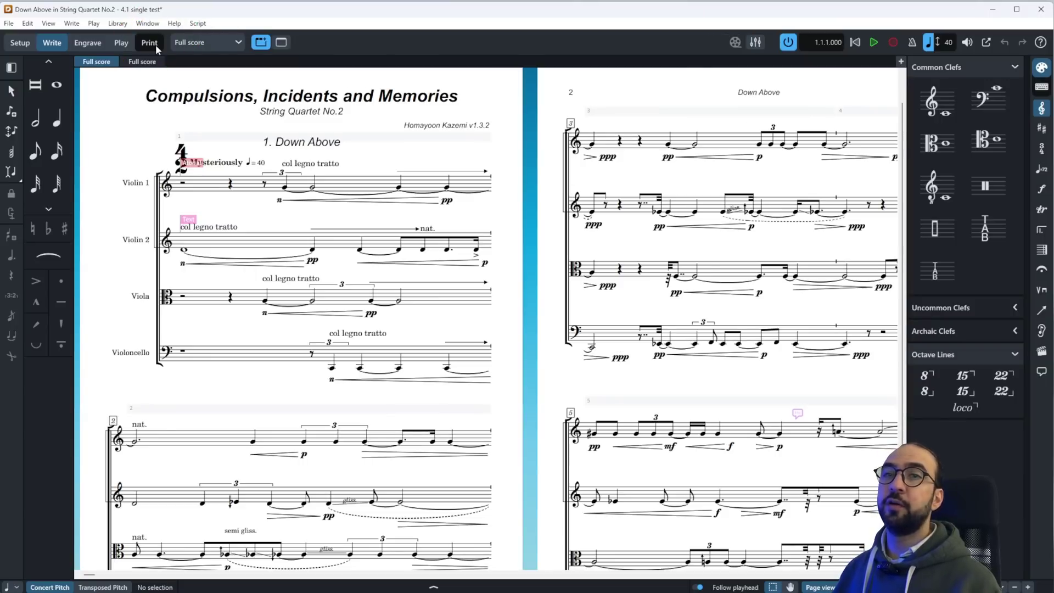
Step: Switch to print mode and preview the Violin 1, Violin 2 and Viola layouts, ending on the full score
{"action": "left_click", "coordinate": [149, 43]}
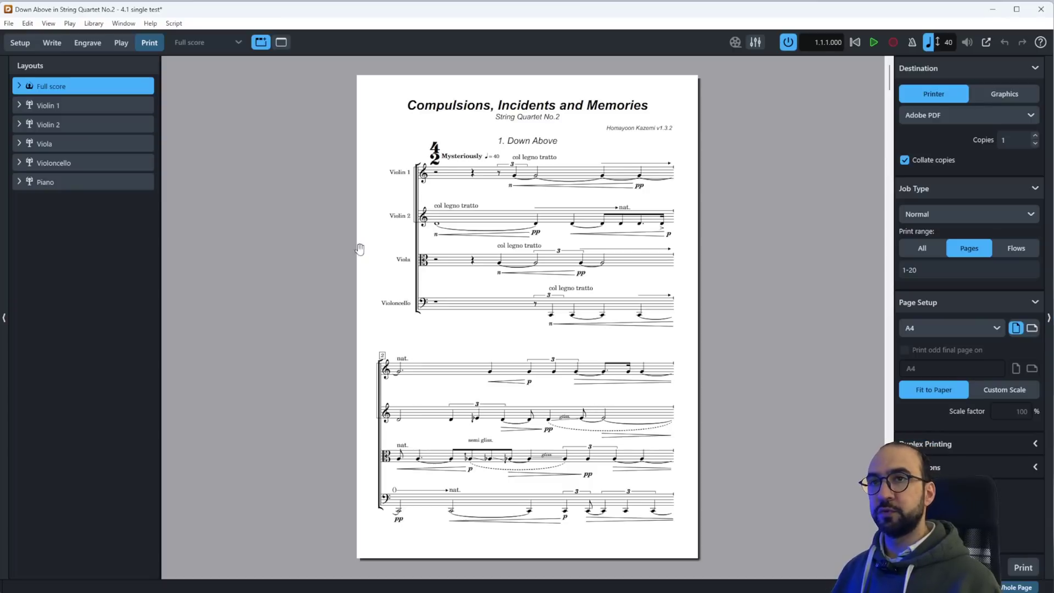
{"action": "left_click", "coordinate": [131, 102]}
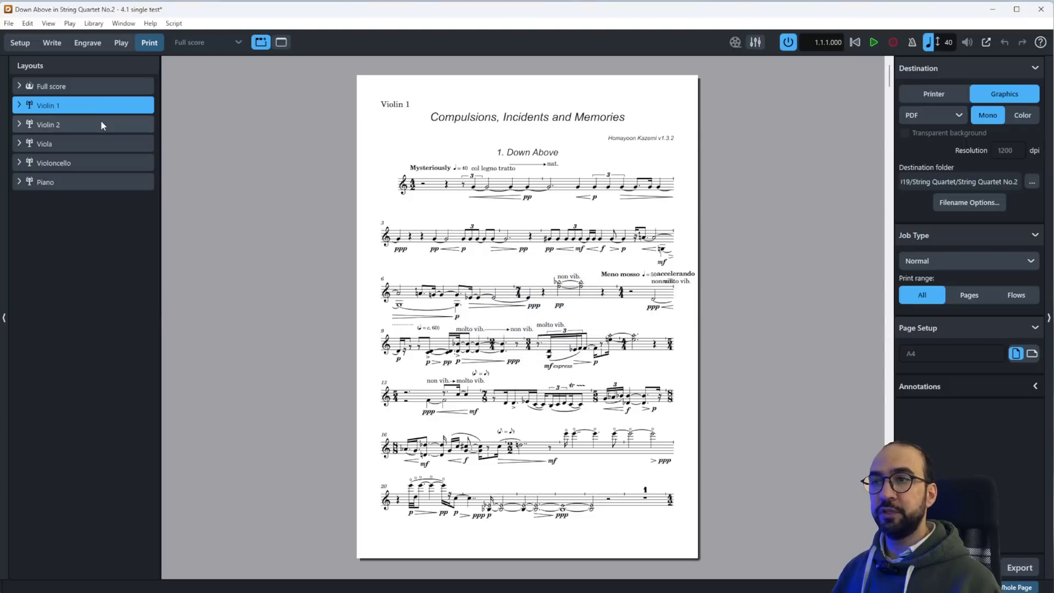
{"action": "left_click", "coordinate": [101, 121]}
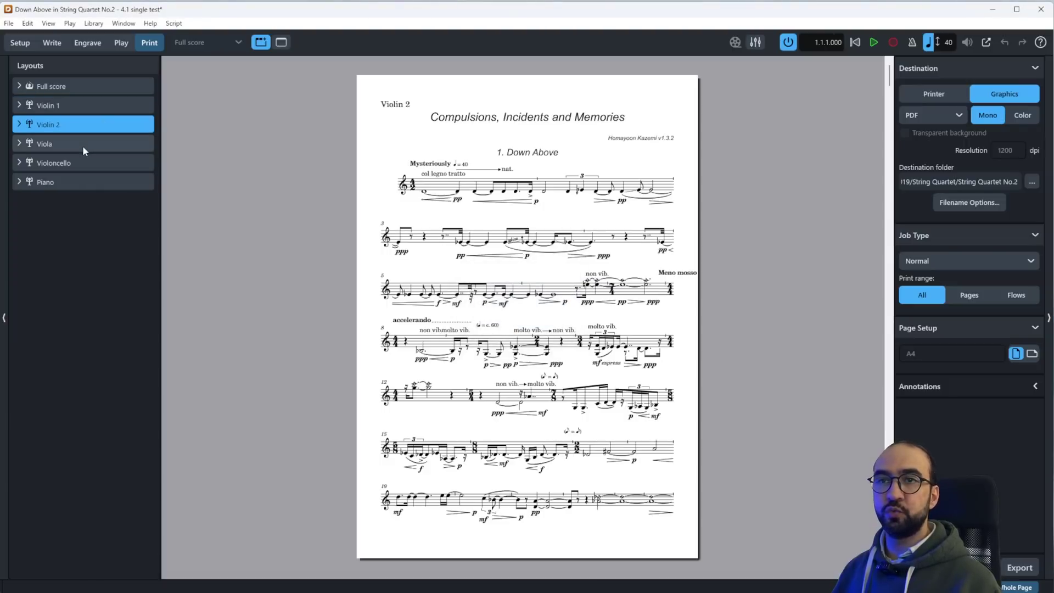
{"action": "left_click", "coordinate": [82, 146]}
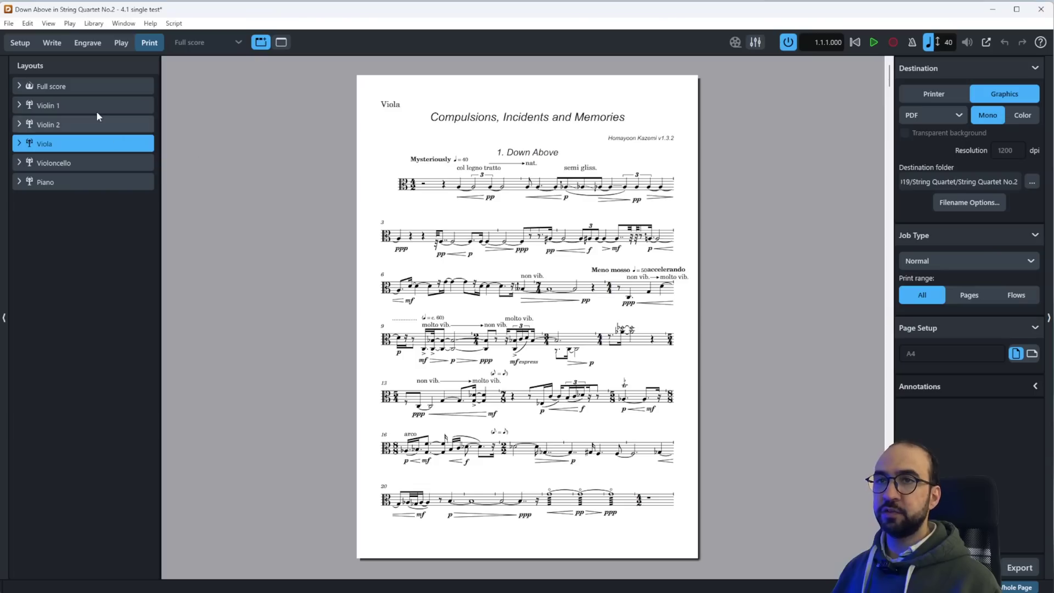
{"action": "left_click", "coordinate": [95, 87]}
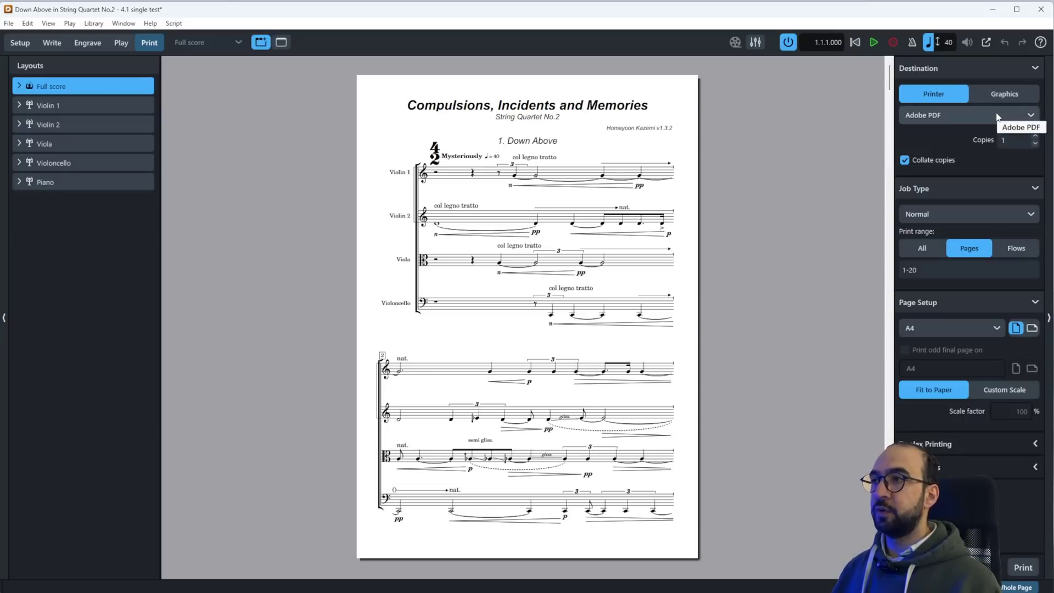
Step: Inspect the full score's available printers, number of copies and job type options without changing them
{"action": "left_click", "coordinate": [935, 118]}
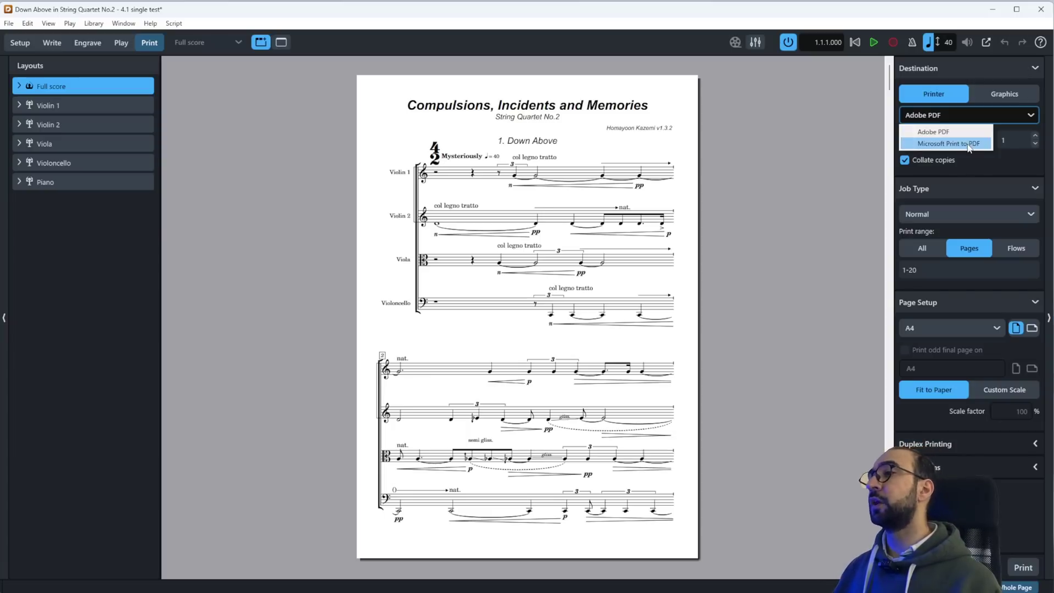
{"action": "left_click", "coordinate": [982, 161]}
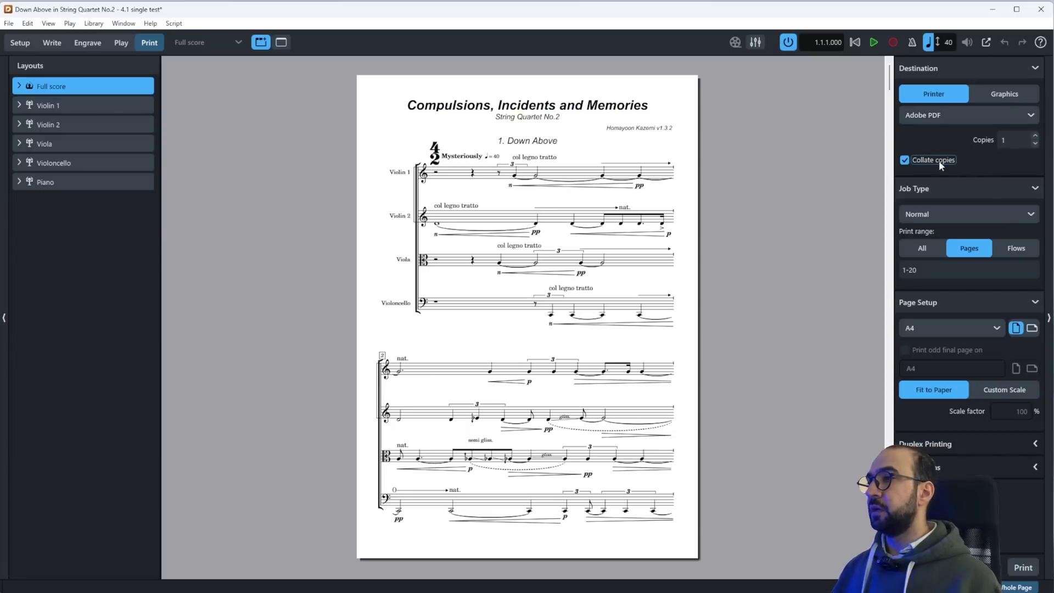
{"action": "left_click", "coordinate": [1011, 142]}
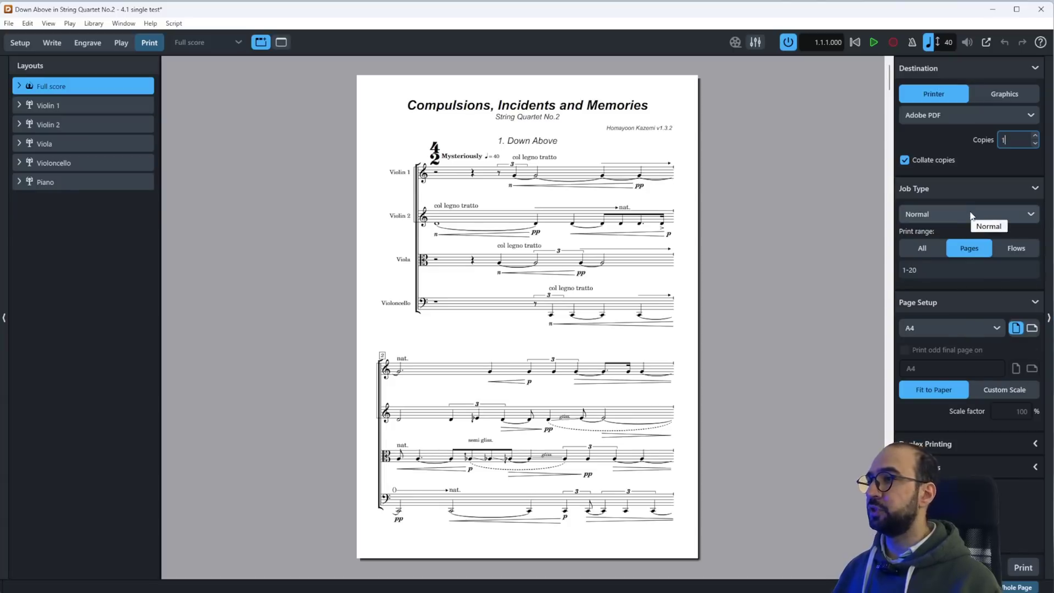
{"action": "left_click", "coordinate": [938, 217]}
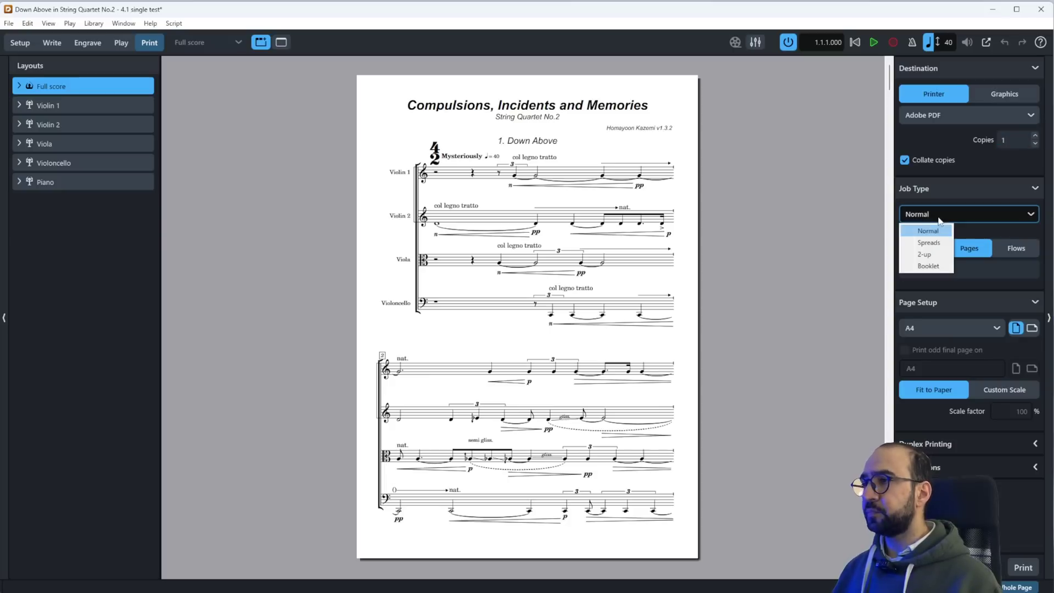
{"action": "left_click", "coordinate": [938, 221]}
Step: Try the All, Pages and Flows print ranges, and open the list of flows to print and cancel it
{"action": "left_click", "coordinate": [930, 249]}
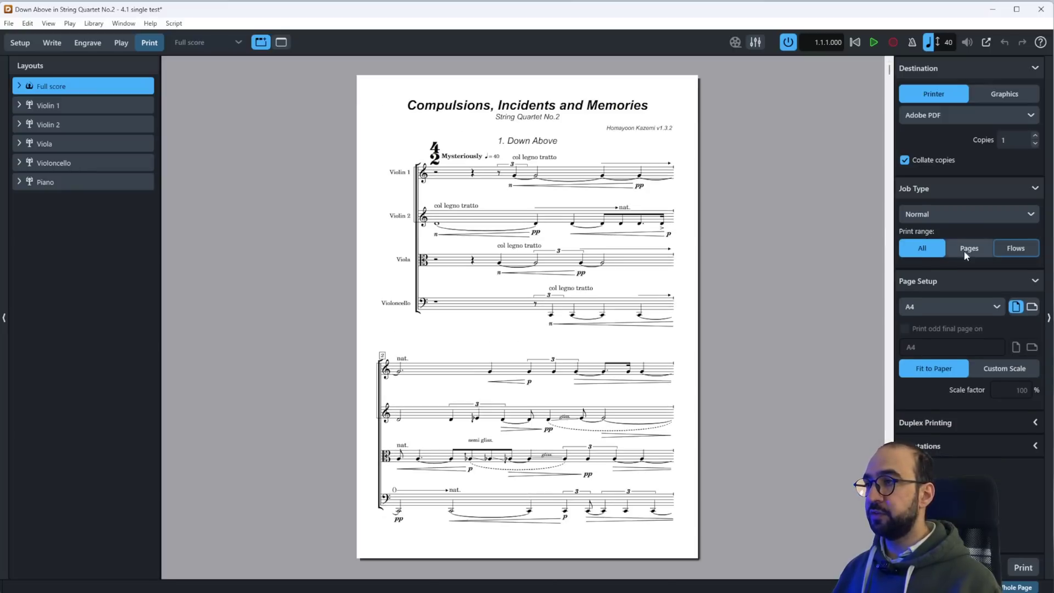
{"action": "left_click", "coordinate": [966, 252]}
{"action": "left_click", "coordinate": [936, 268]}
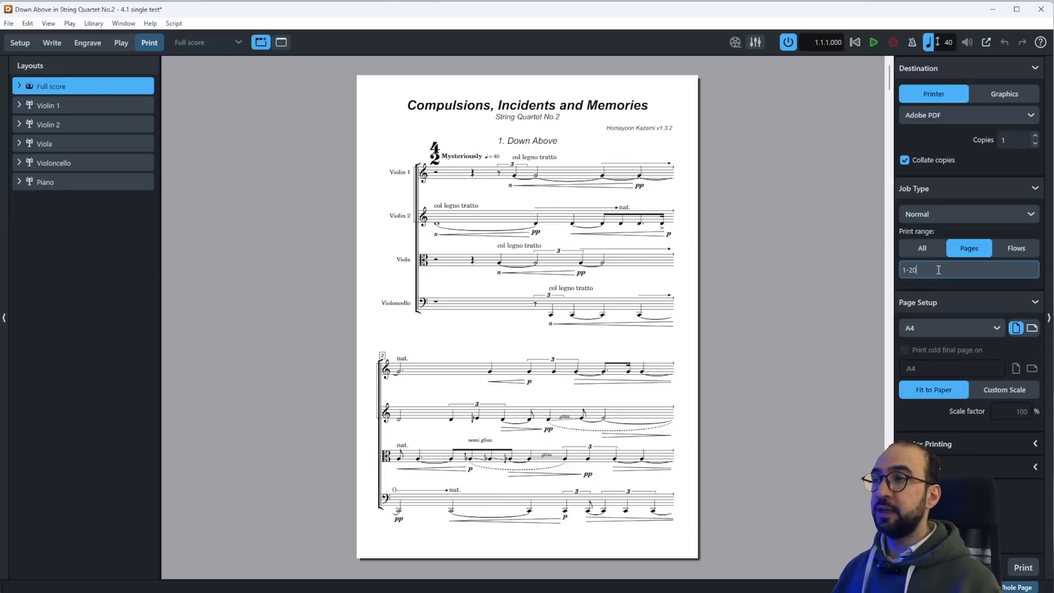
{"action": "left_click", "coordinate": [1017, 252]}
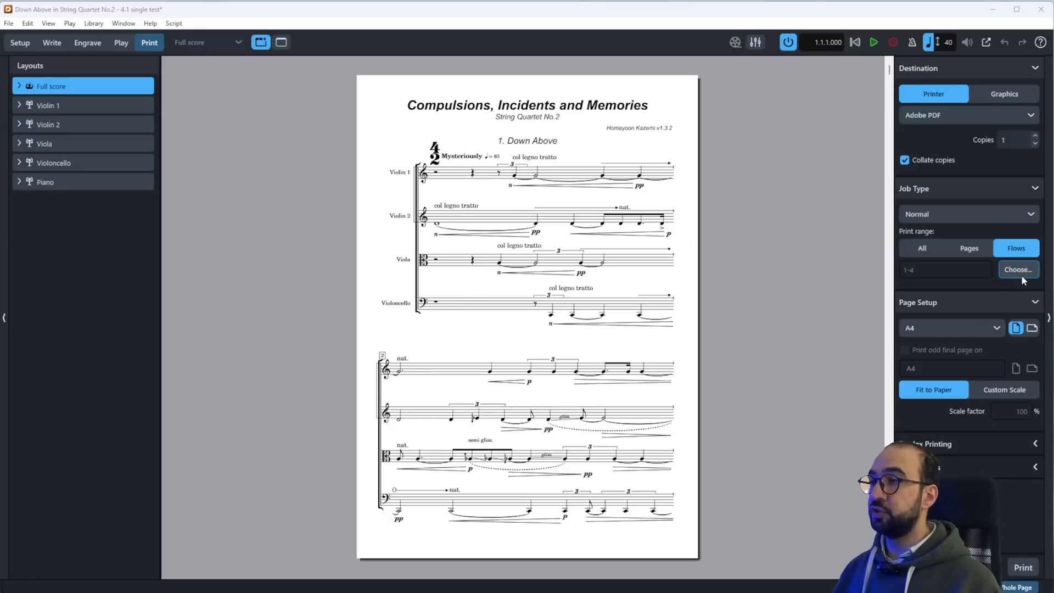
{"action": "left_click", "coordinate": [1021, 273]}
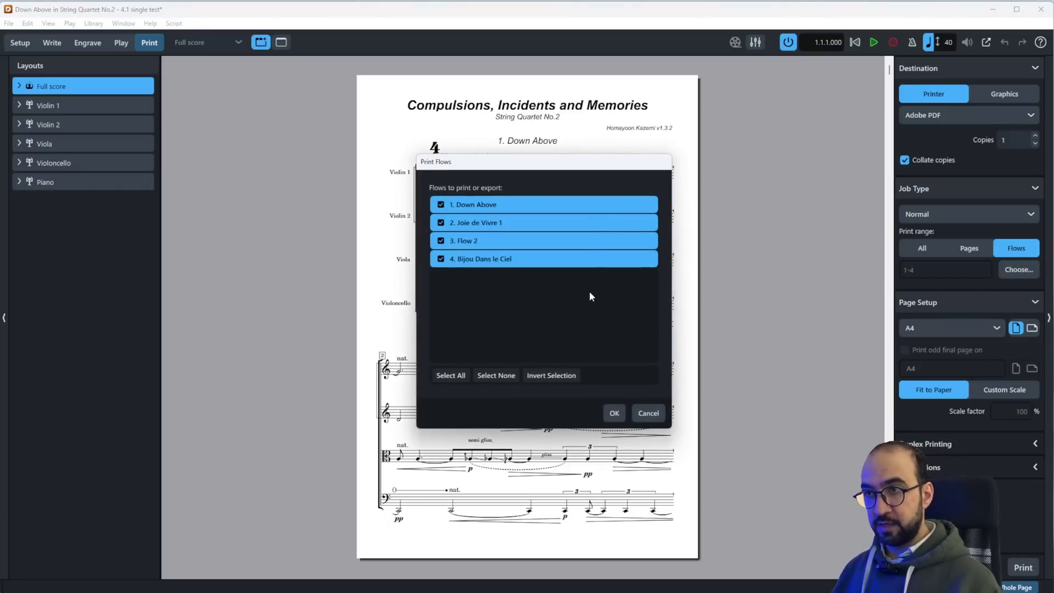
{"action": "left_click", "coordinate": [643, 414]}
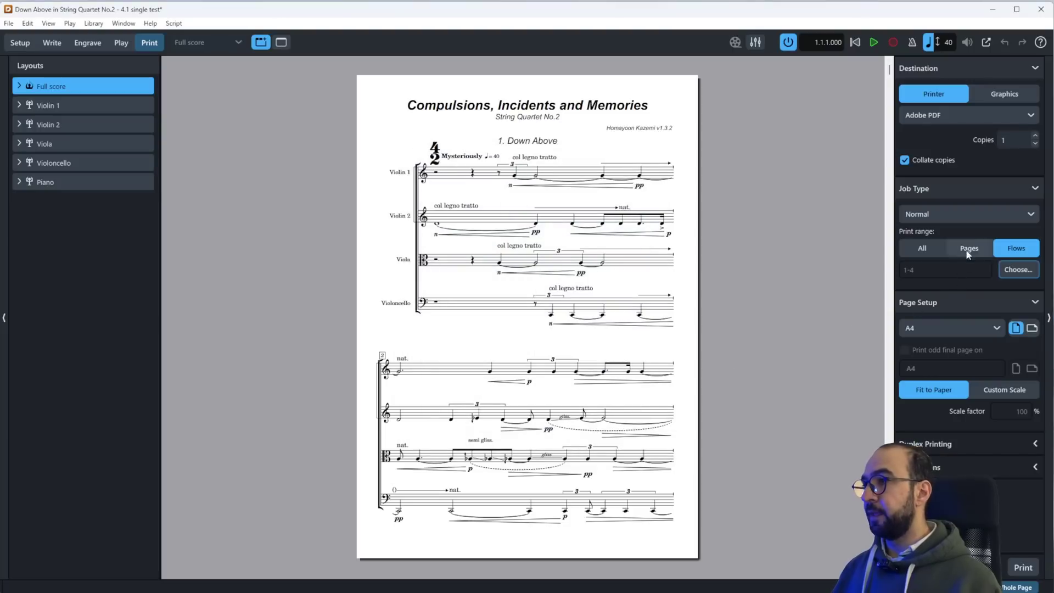
Step: Try the Booklet job type for the full score, and set the job type to Spreads
{"action": "left_click", "coordinate": [970, 217]}
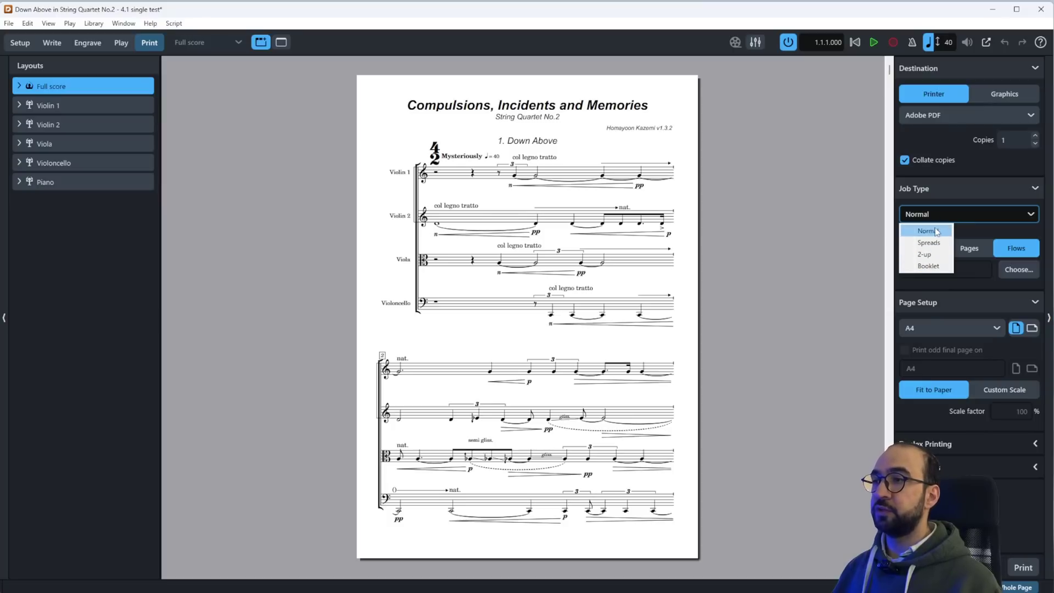
{"action": "left_click", "coordinate": [933, 263]}
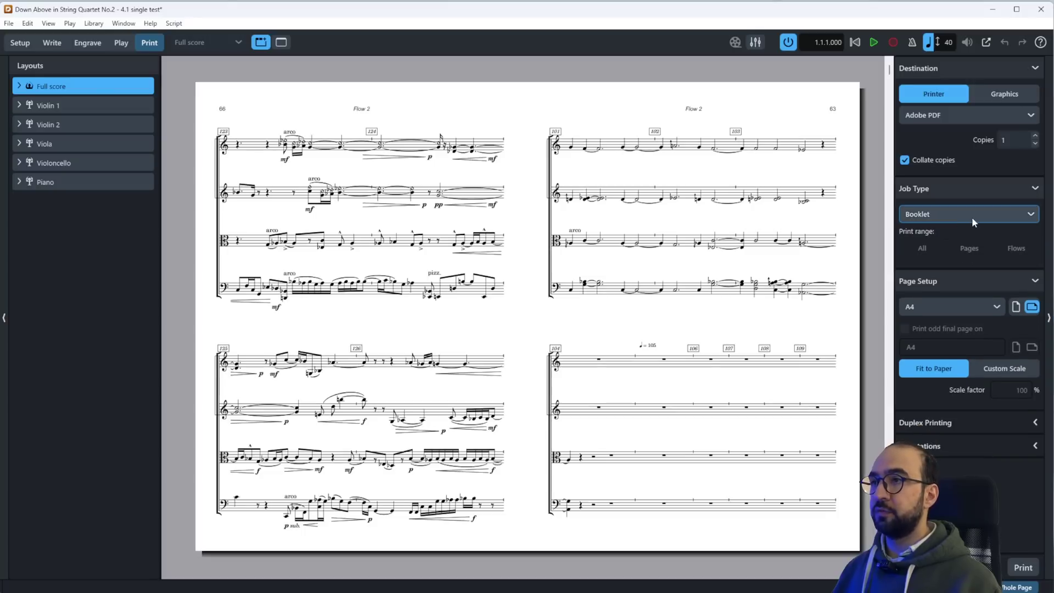
{"action": "left_click", "coordinate": [972, 216]}
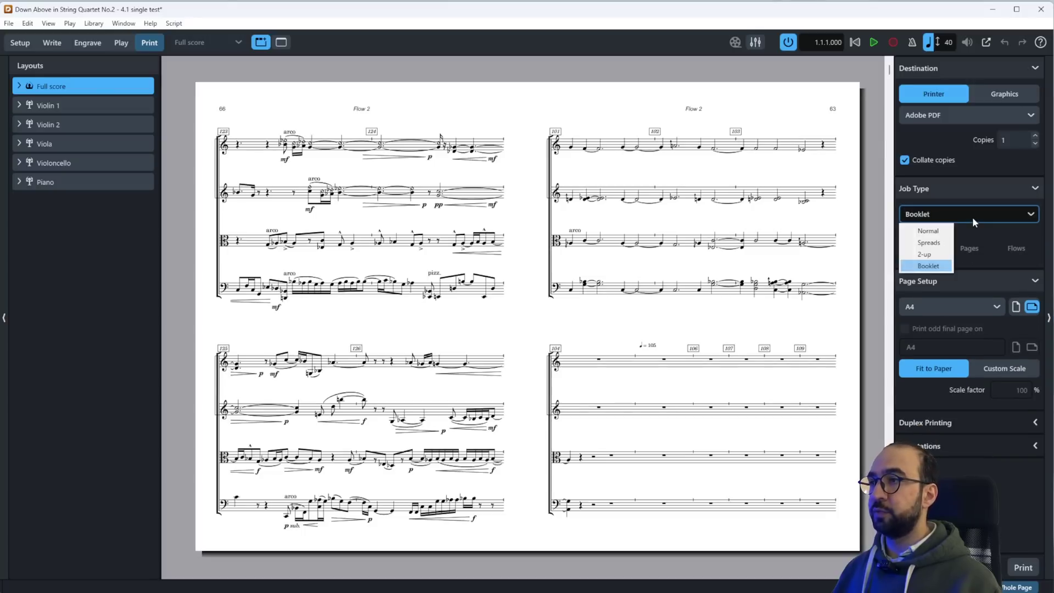
{"action": "left_click", "coordinate": [929, 243]}
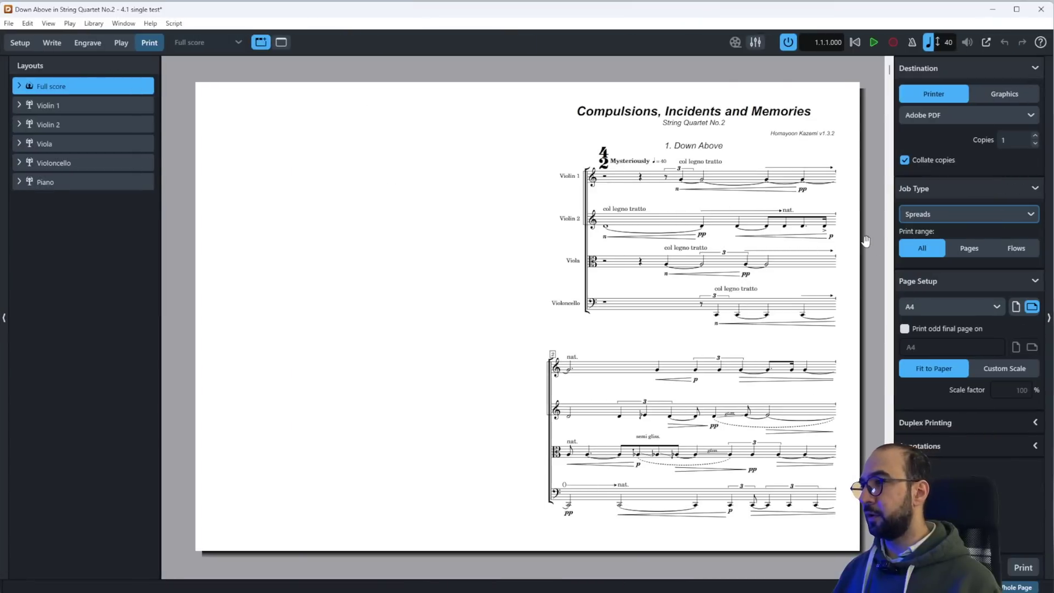
Step: Look through the paper sizes and compare portrait and landscape orientation for the A4 spreads, ending on landscape
{"action": "left_click", "coordinate": [954, 304]}
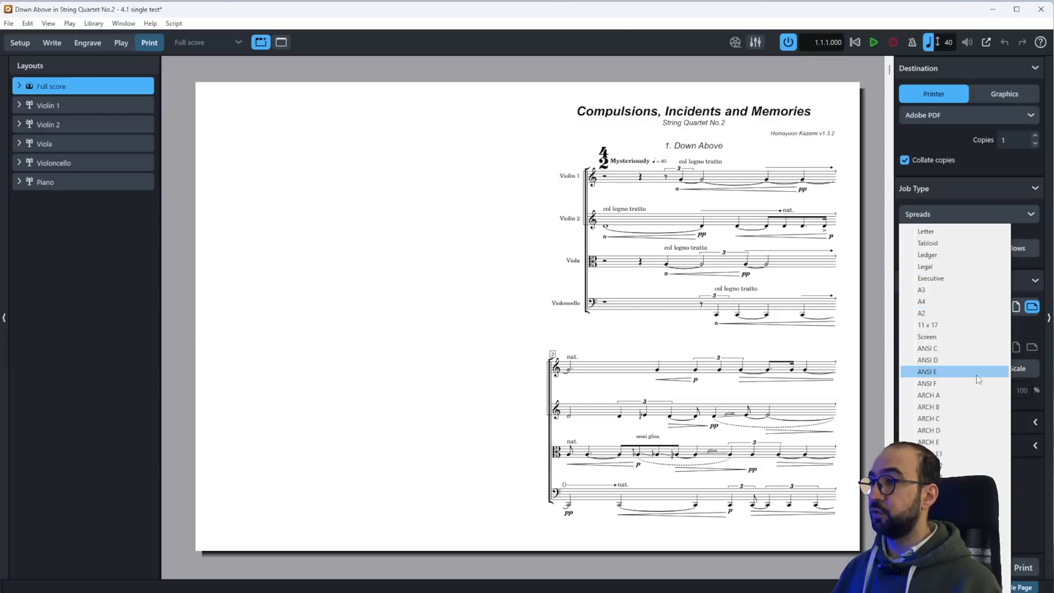
{"action": "left_click", "coordinate": [1037, 330]}
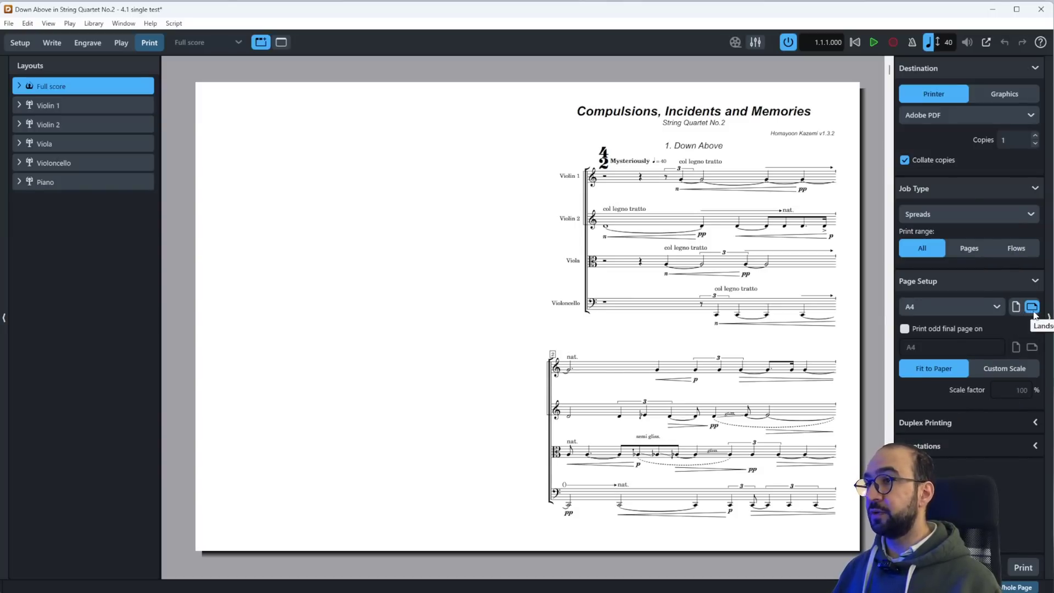
{"action": "left_click", "coordinate": [1020, 311]}
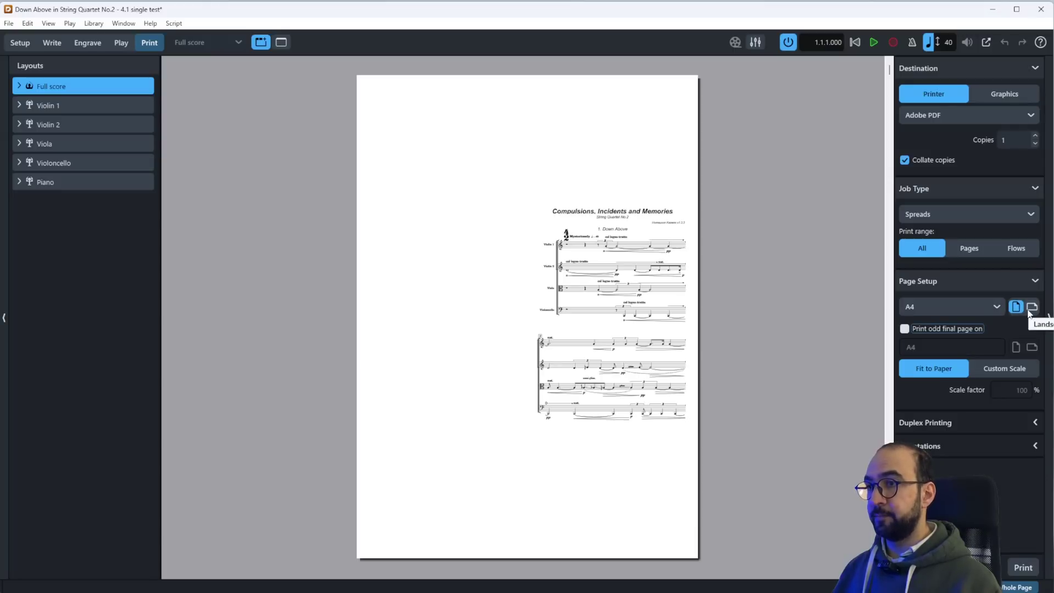
{"action": "left_click", "coordinate": [1032, 311]}
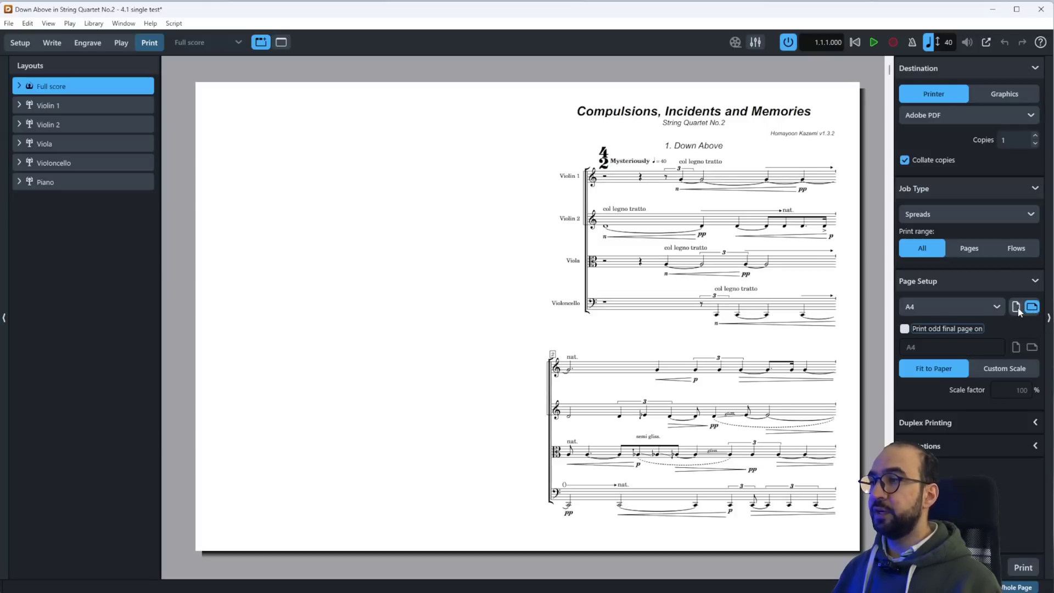
{"action": "left_click", "coordinate": [1017, 309]}
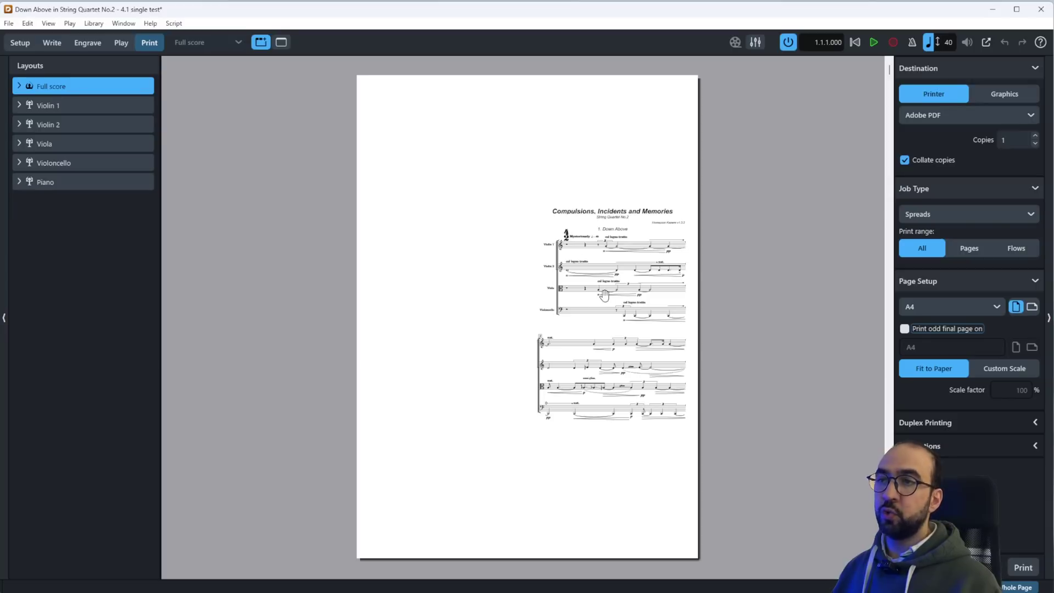
{"action": "left_click", "coordinate": [1032, 308]}
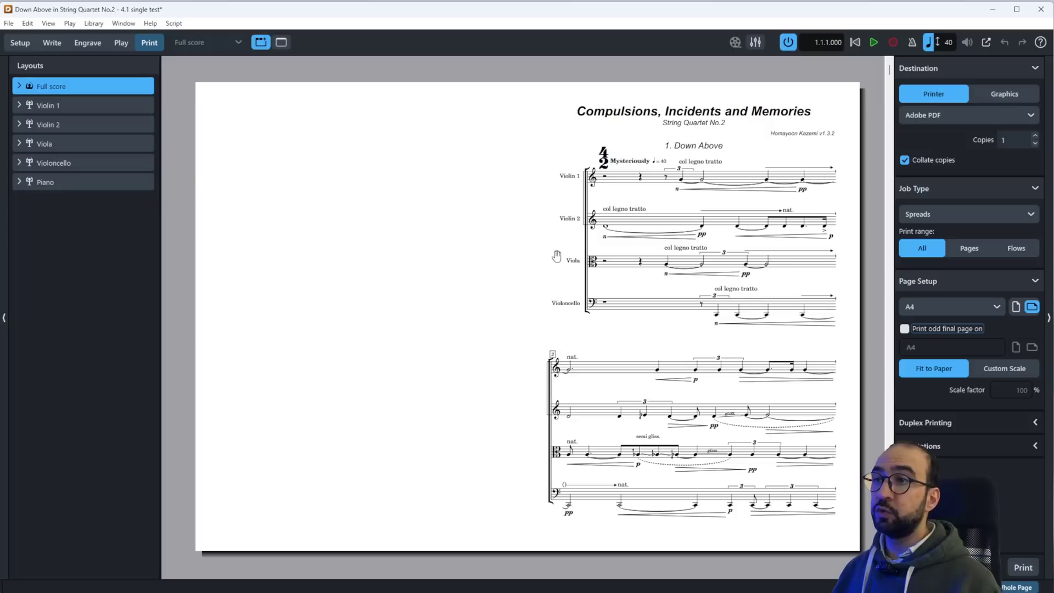
Step: In the full score's layout options, try the Landscape page orientation, restore Portrait and close the options
{"action": "left_click", "coordinate": [10, 45]}
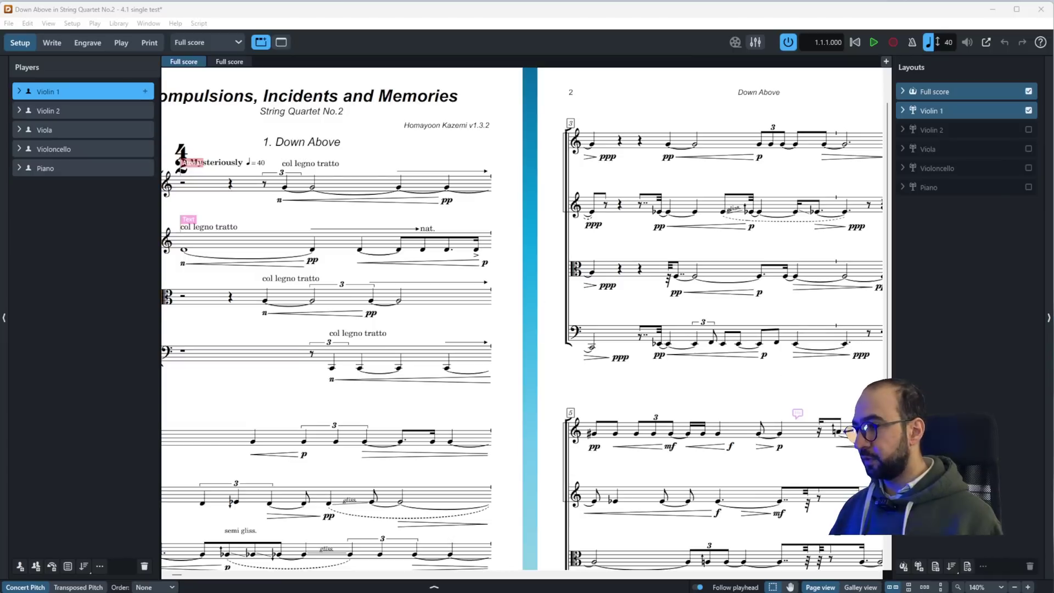
{"action": "left_click", "coordinate": [968, 569]}
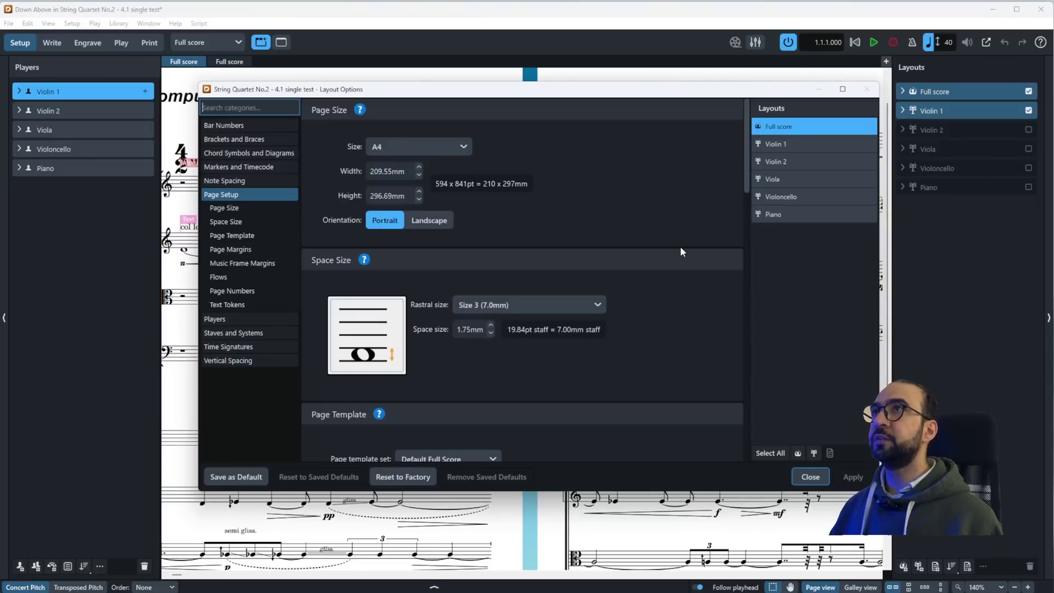
{"action": "left_click", "coordinate": [431, 221]}
{"action": "left_click", "coordinate": [389, 221]}
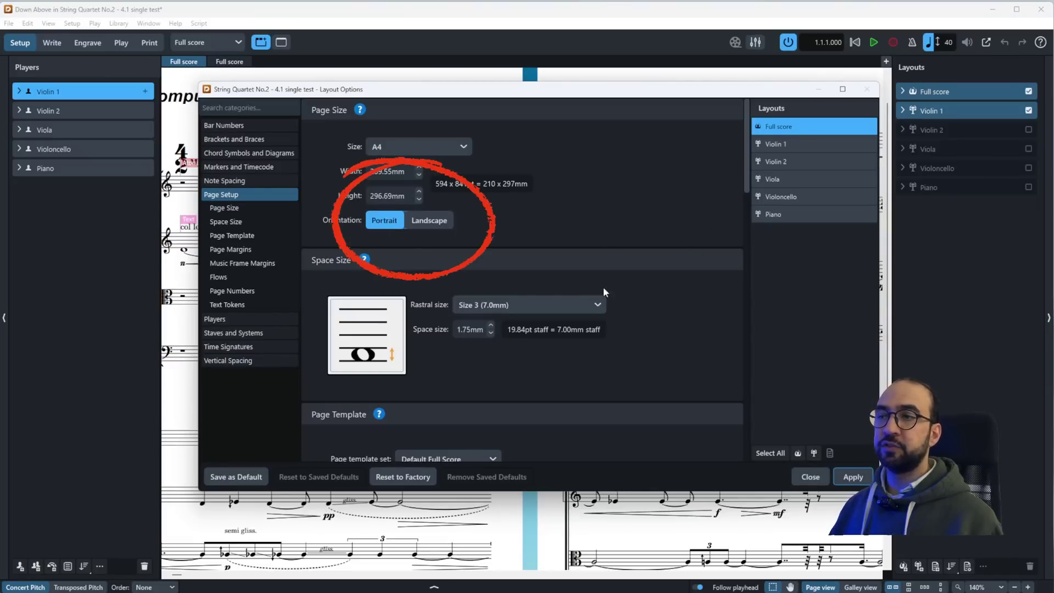
{"action": "left_click", "coordinate": [819, 476]}
{"action": "left_click", "coordinate": [635, 303]}
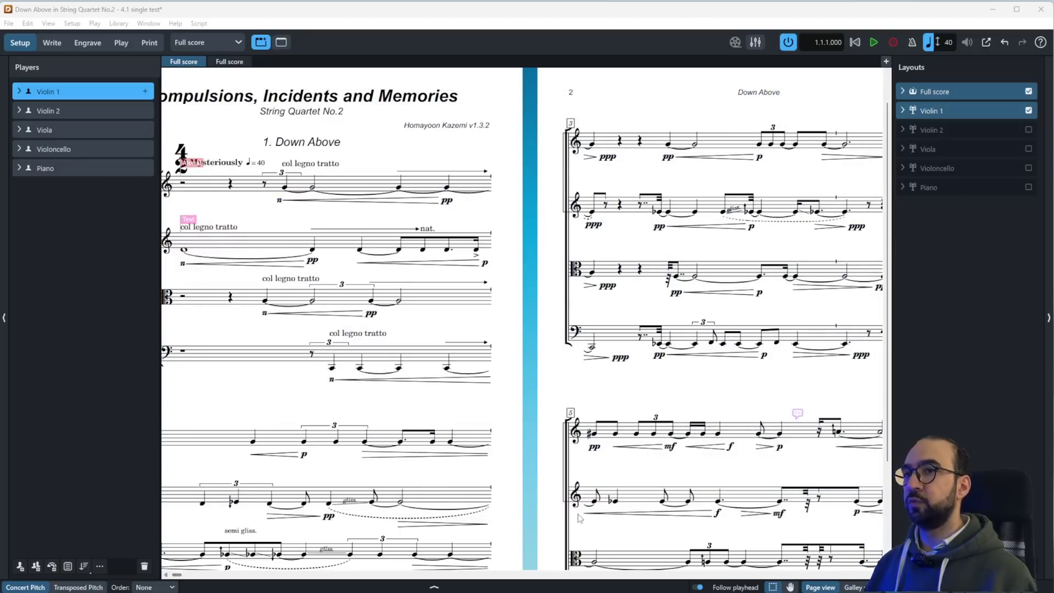
Step: Return to print mode and set the A4 paper orientation to portrait
{"action": "left_click", "coordinate": [149, 42]}
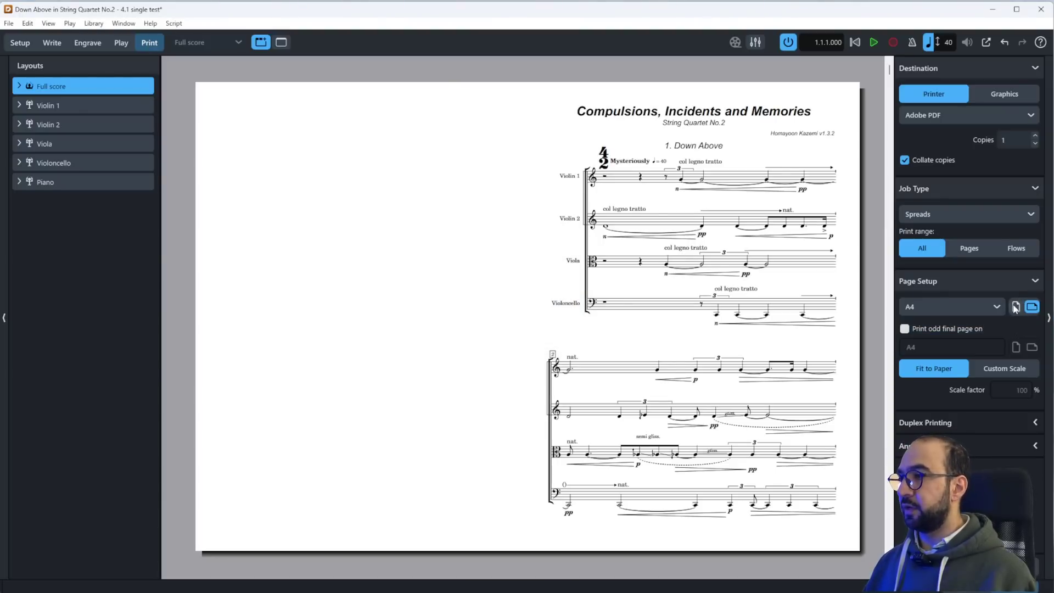
{"action": "left_click", "coordinate": [1016, 307]}
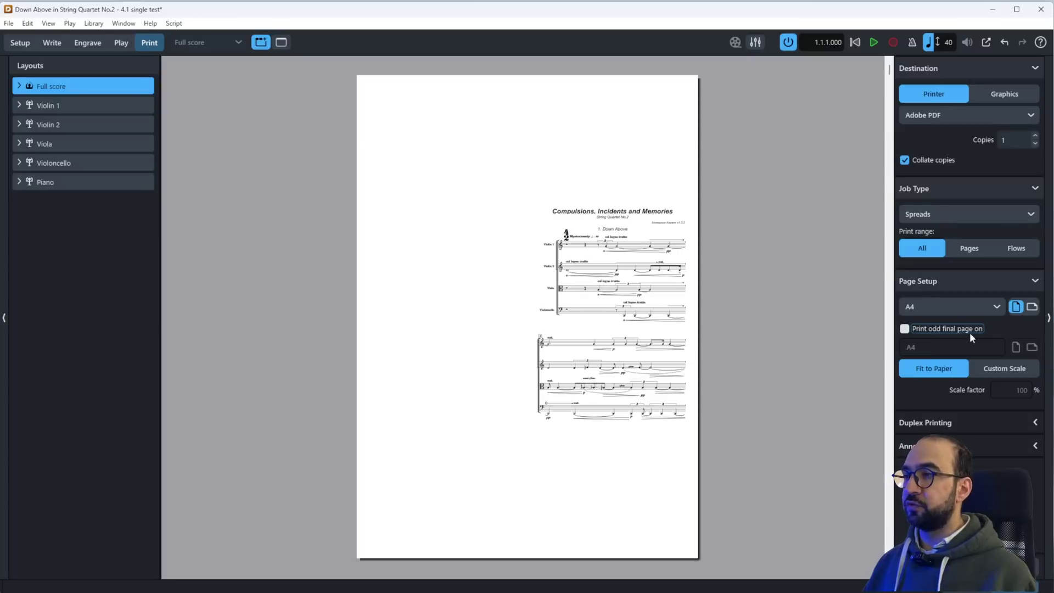
Step: Try a custom print scale of 200%, and restore Fit to Paper
{"action": "left_click", "coordinate": [994, 372]}
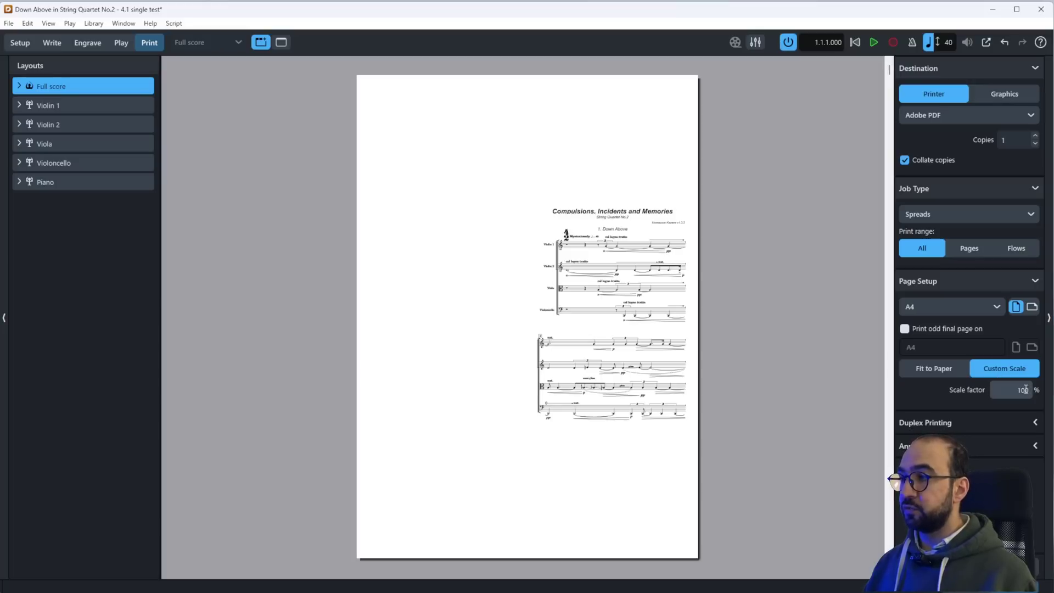
{"action": "double_click", "coordinate": [1026, 389]}
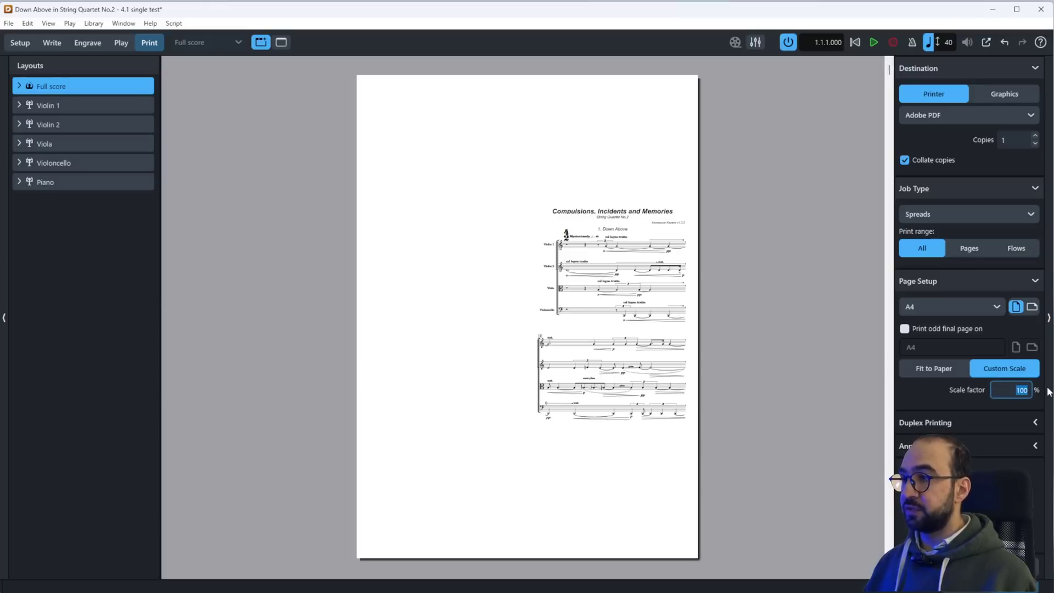
{"action": "type", "text": "200"}
{"action": "key", "text": "Return"}
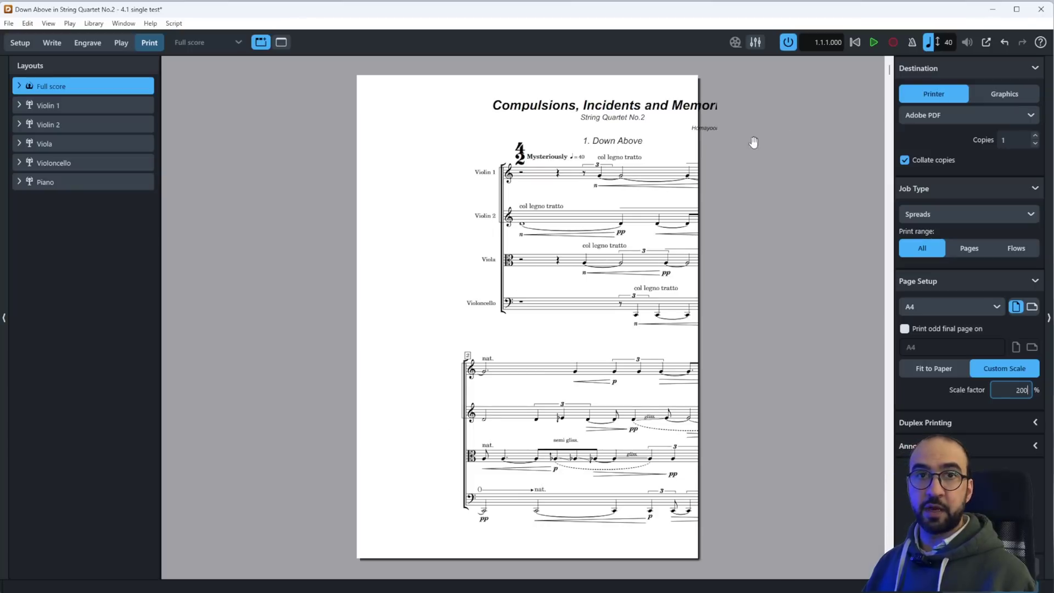
{"action": "left_click", "coordinate": [945, 374]}
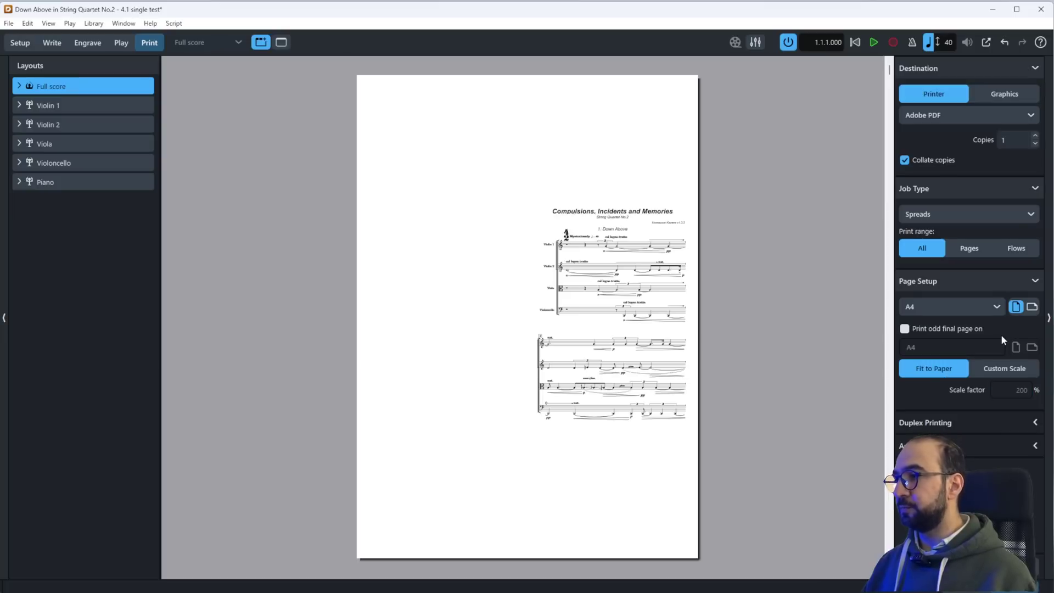
Step: Review the duplex printing and annotation options, and add a Demo watermark to the printout
{"action": "left_click", "coordinate": [957, 424]}
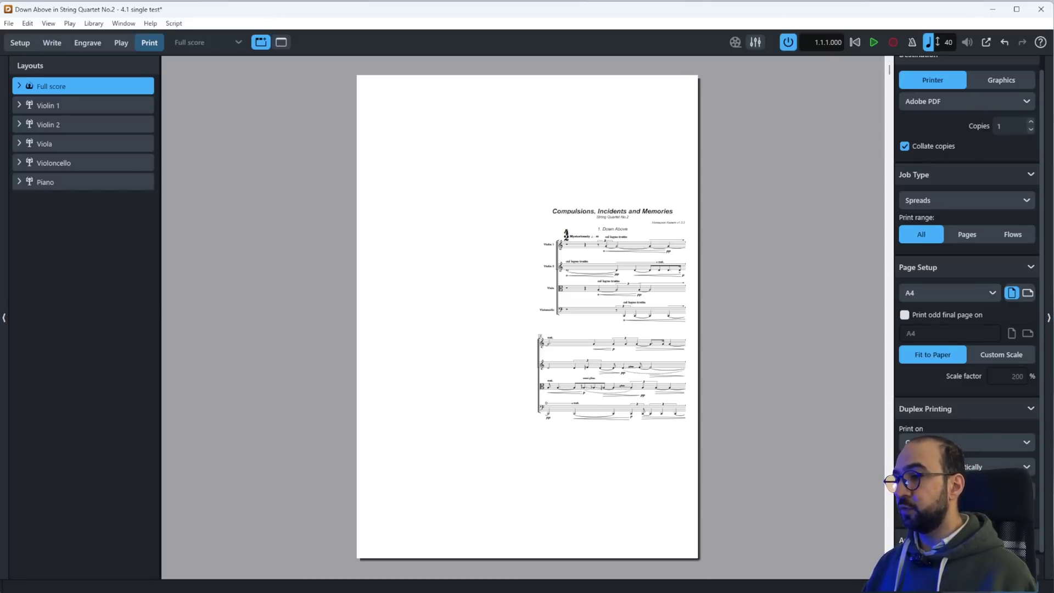
{"action": "scroll", "coordinate": [967, 319], "scroll_direction": "down", "scroll_amount": 2}
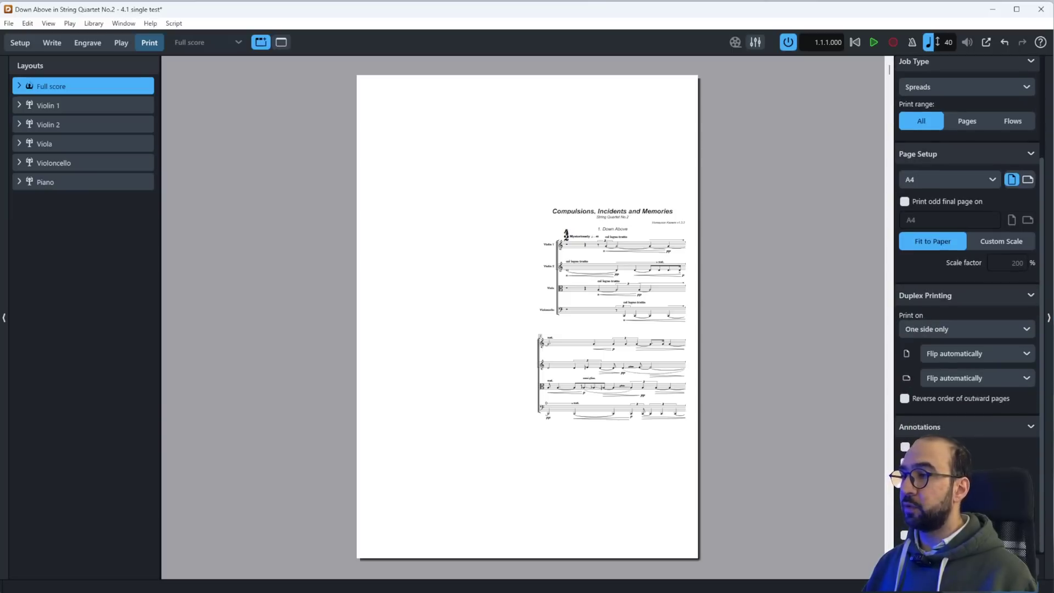
{"action": "key", "text": "ctrl+2"}
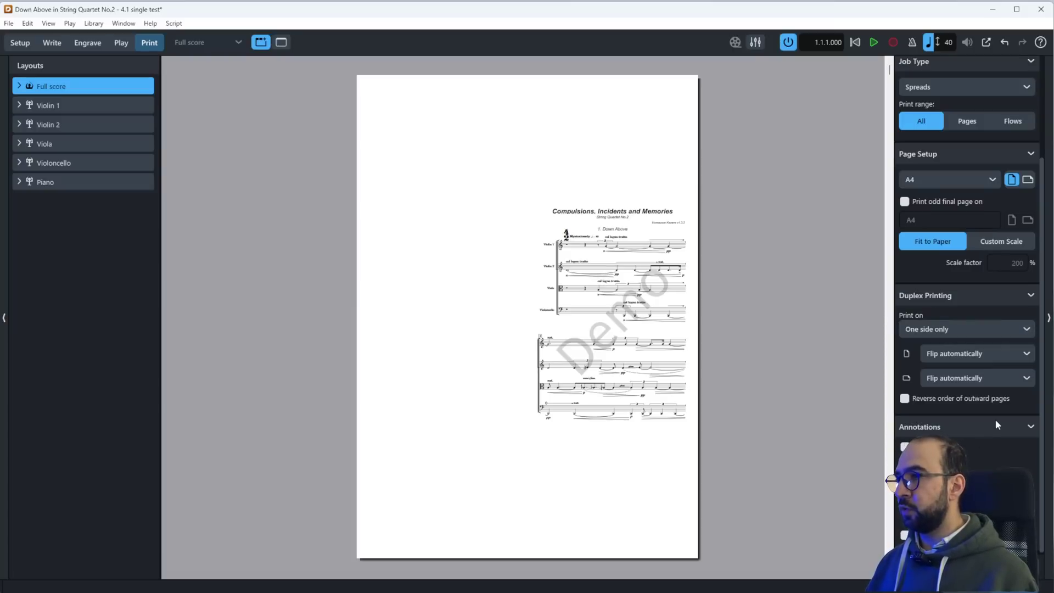
Step: Switch the output destination from the printer to graphics files
{"action": "scroll", "coordinate": [996, 419], "scroll_direction": "up", "scroll_amount": 3}
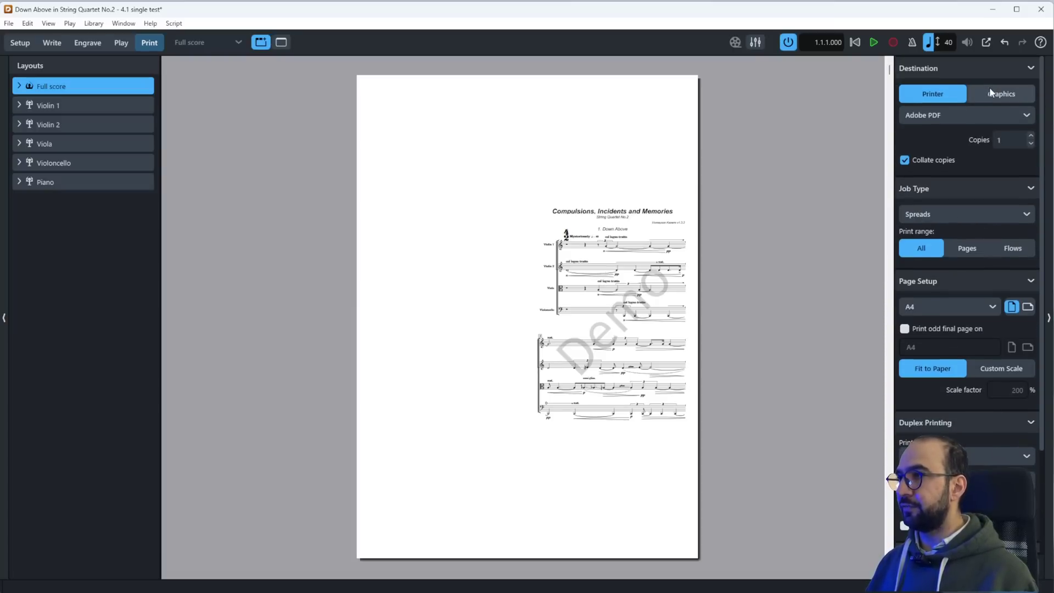
{"action": "left_click", "coordinate": [990, 93]}
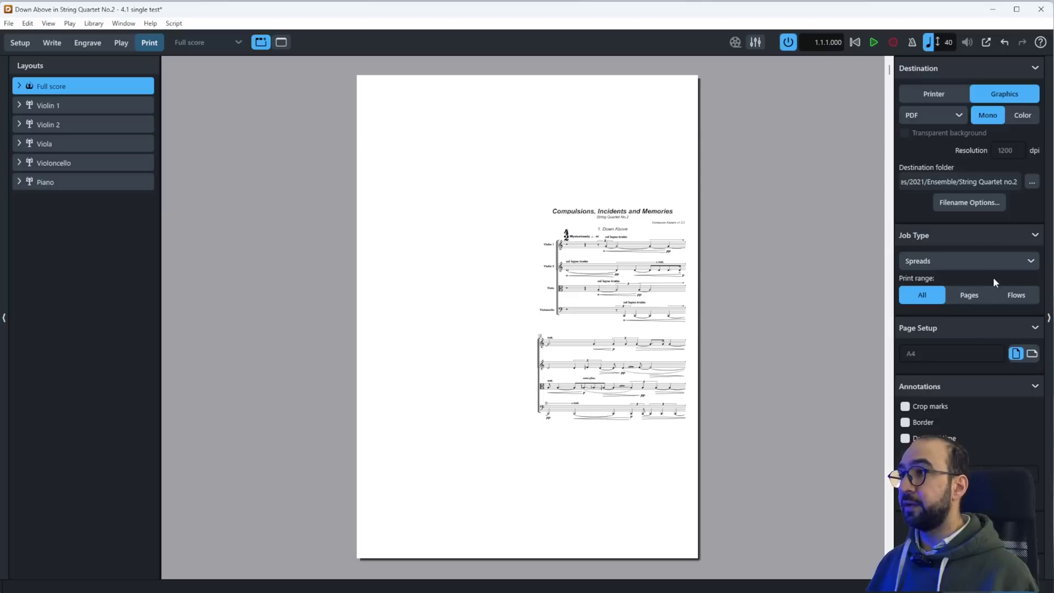
Step: Try PNG as the graphics export format, look at its resolution setting, and restore PDF
{"action": "left_click", "coordinate": [958, 115]}
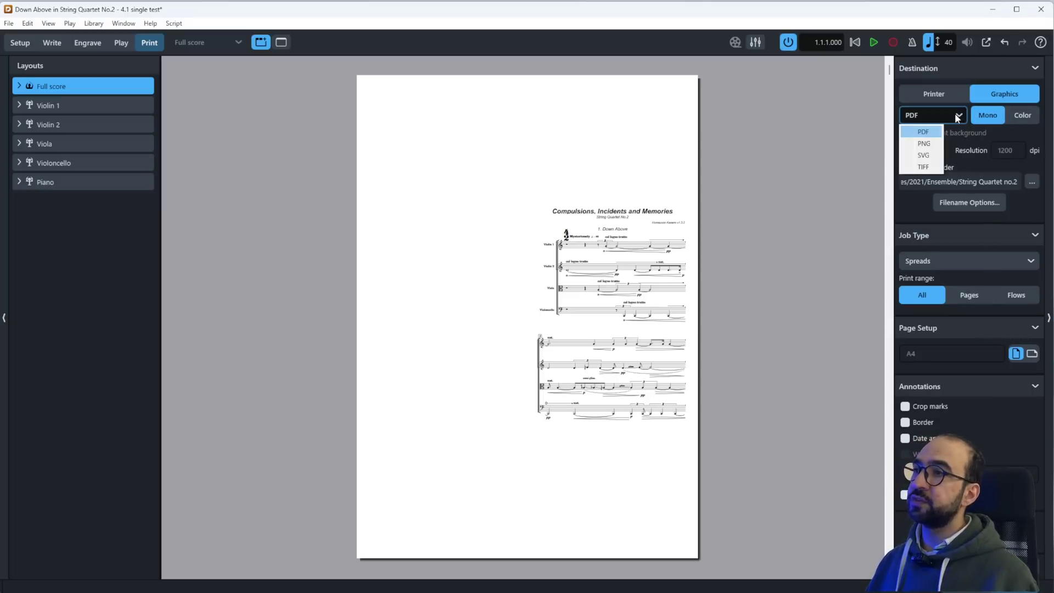
{"action": "left_click", "coordinate": [924, 144]}
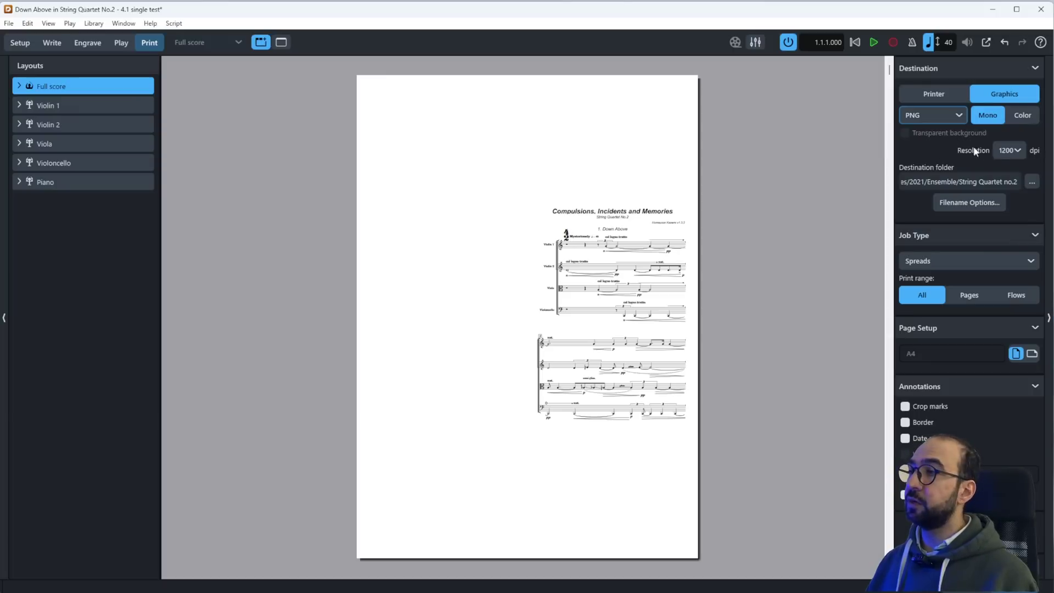
{"action": "left_click", "coordinate": [1020, 151]}
{"action": "left_click", "coordinate": [1017, 151]}
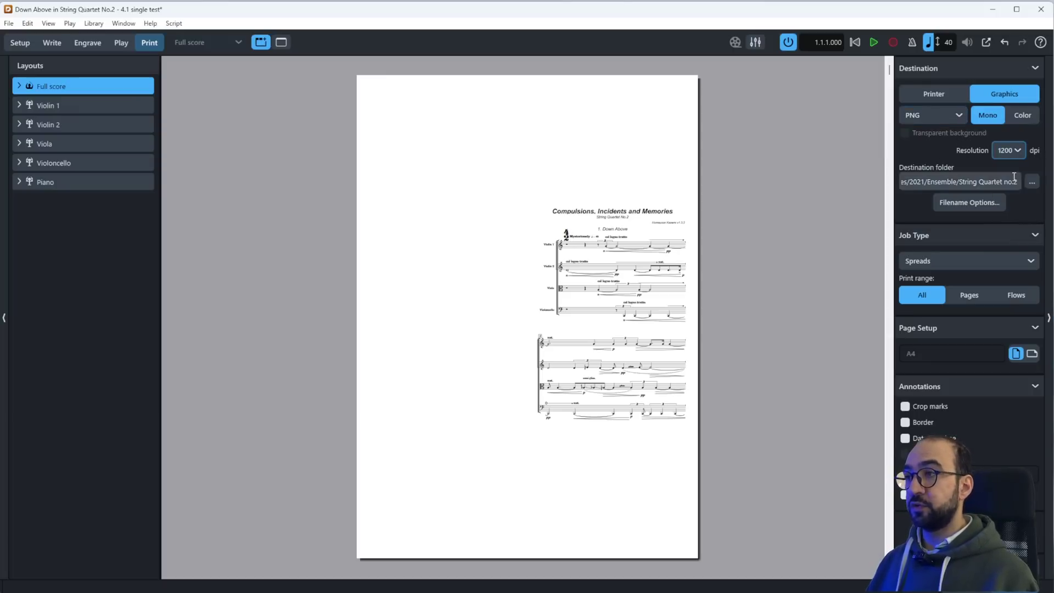
{"action": "left_click", "coordinate": [1013, 154]}
{"action": "left_click", "coordinate": [936, 151]}
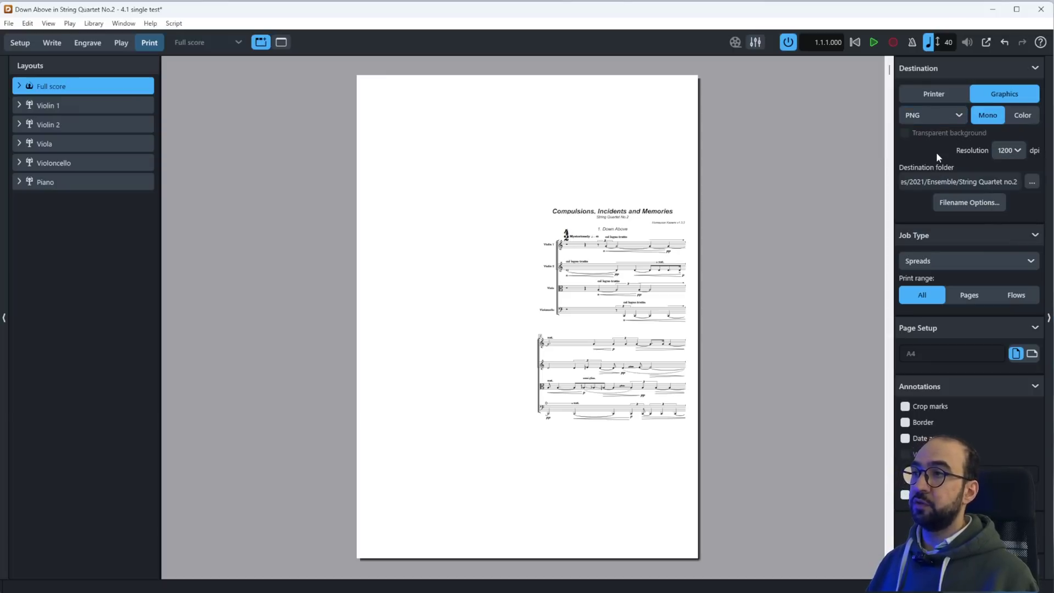
{"action": "left_click", "coordinate": [948, 116]}
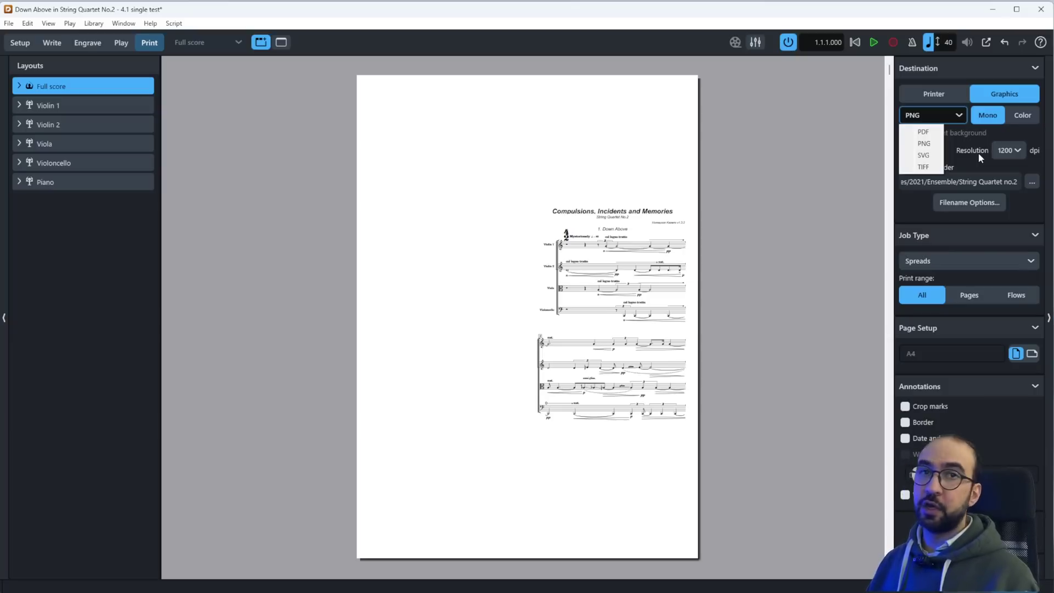
{"action": "left_click", "coordinate": [927, 132]}
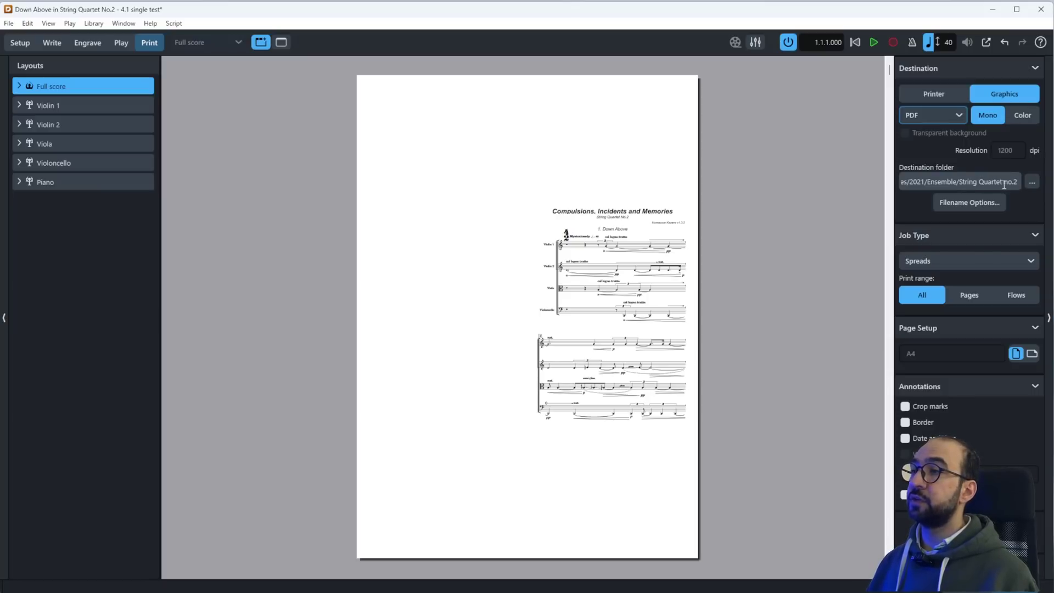
Step: Check the destination folder for exported graphics without changing it, and open the export filename options
{"action": "left_click", "coordinate": [1032, 181]}
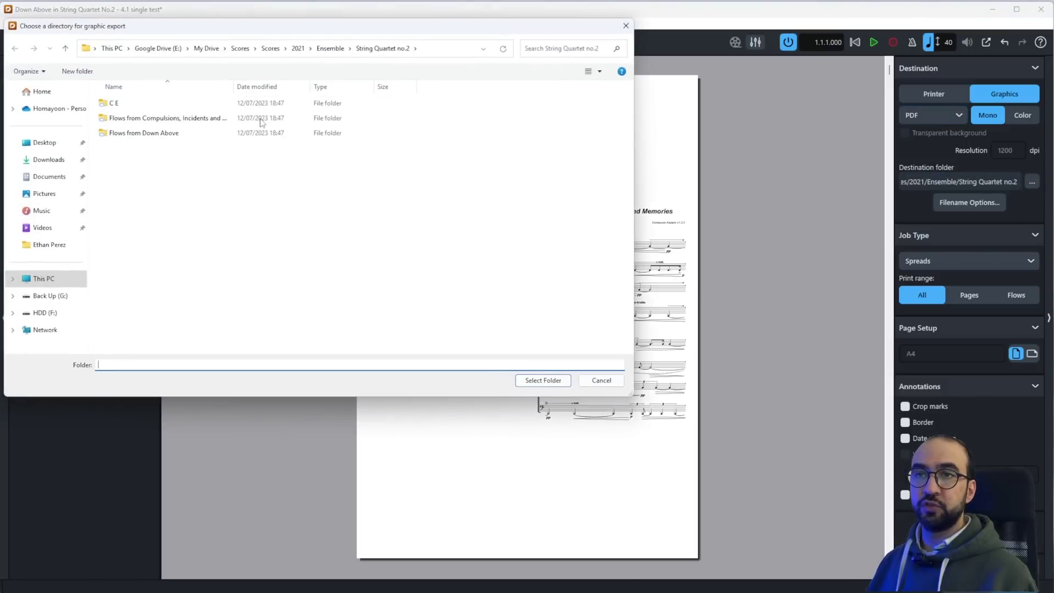
{"action": "left_click", "coordinate": [587, 385]}
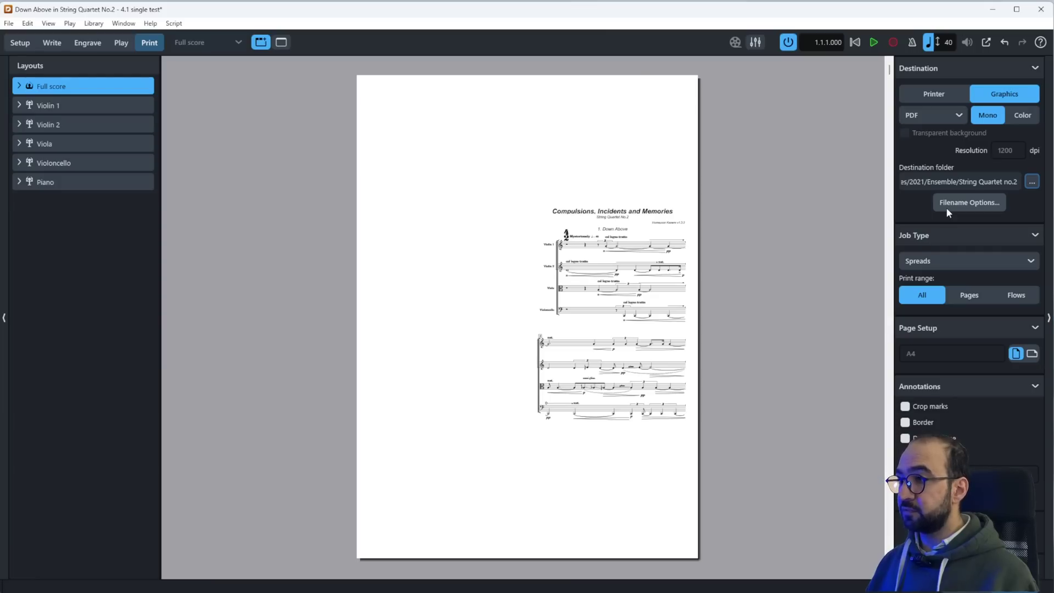
{"action": "left_click", "coordinate": [946, 209]}
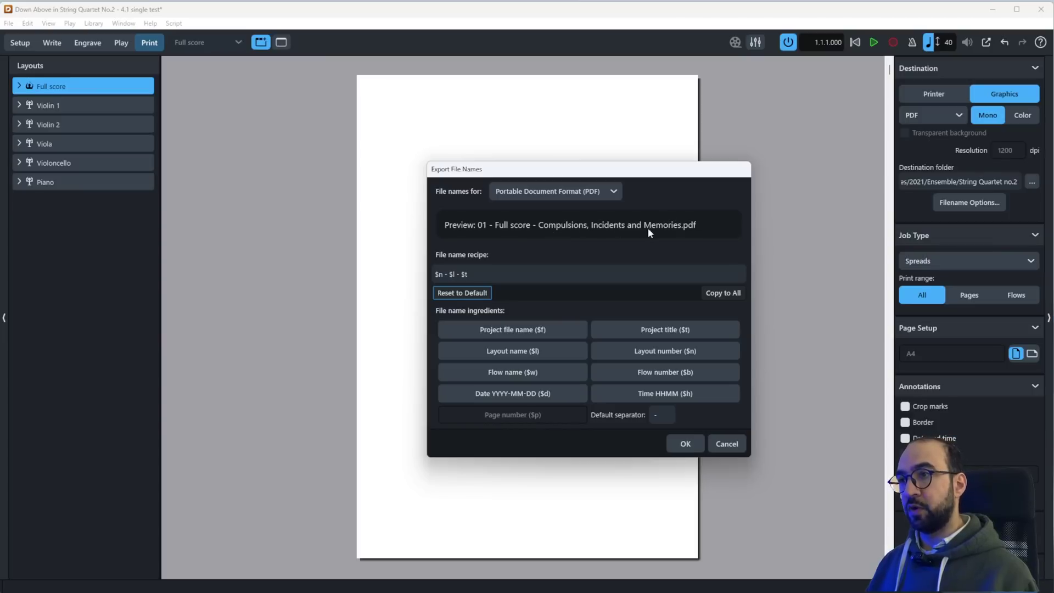
Step: Try removing the layout number from the PDF file name recipe, leaving $l - $t, and refresh the preview
{"action": "key", "text": "shift+Tab"}
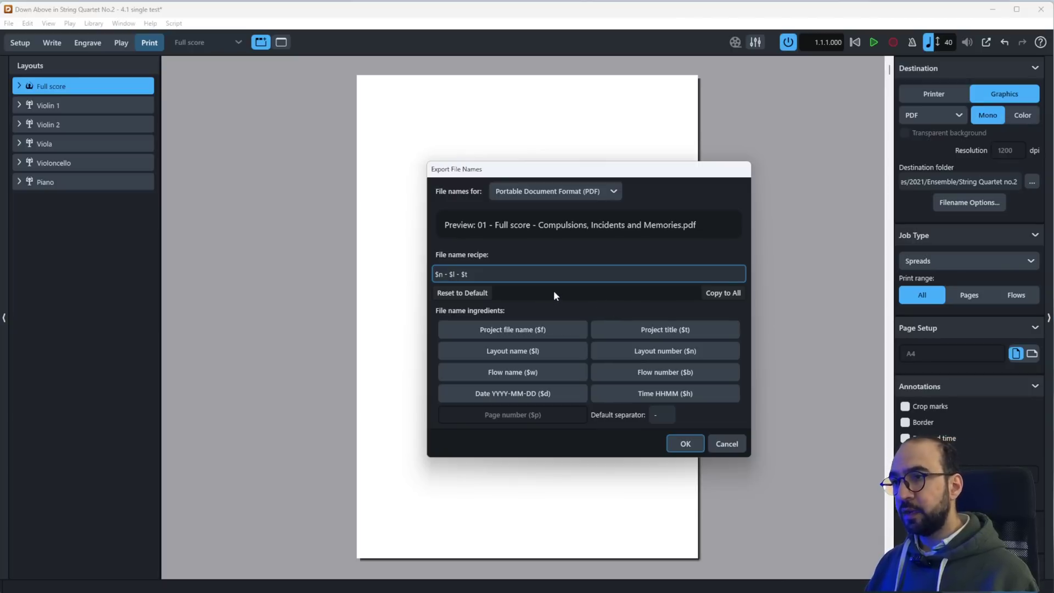
{"action": "key", "text": "BackSpace"}
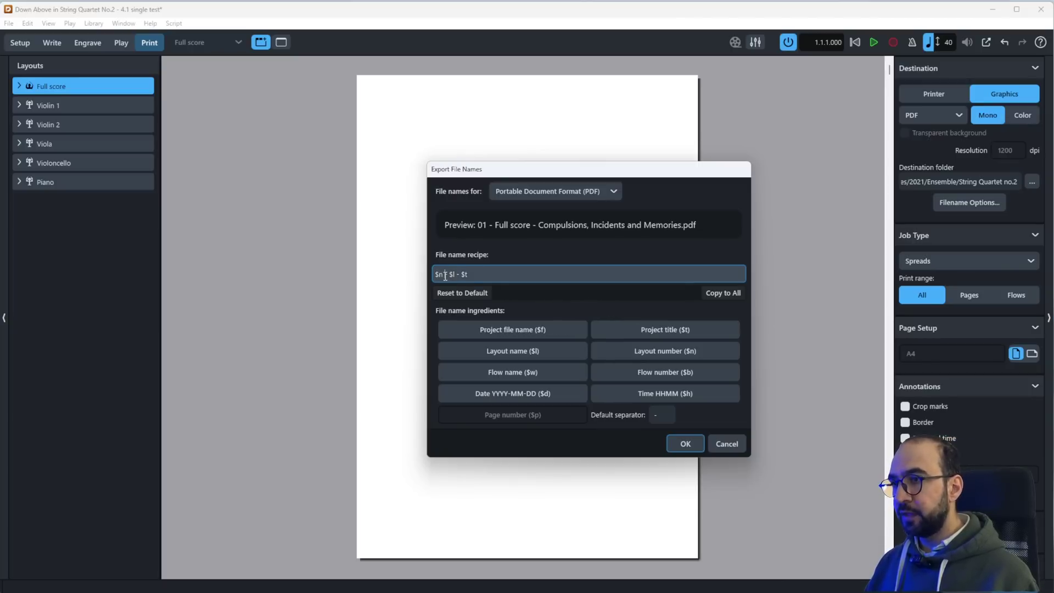
{"action": "type", "text": "-"}
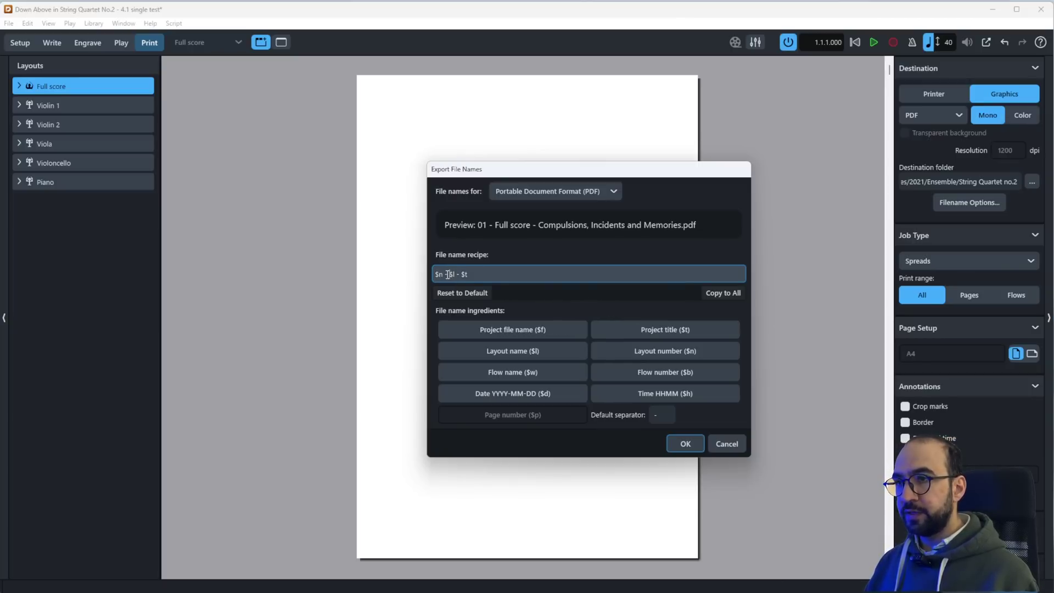
{"action": "left_click_drag", "start_coordinate": [449, 274], "coordinate": [423, 279]}
{"action": "key", "text": "BackSpace"}
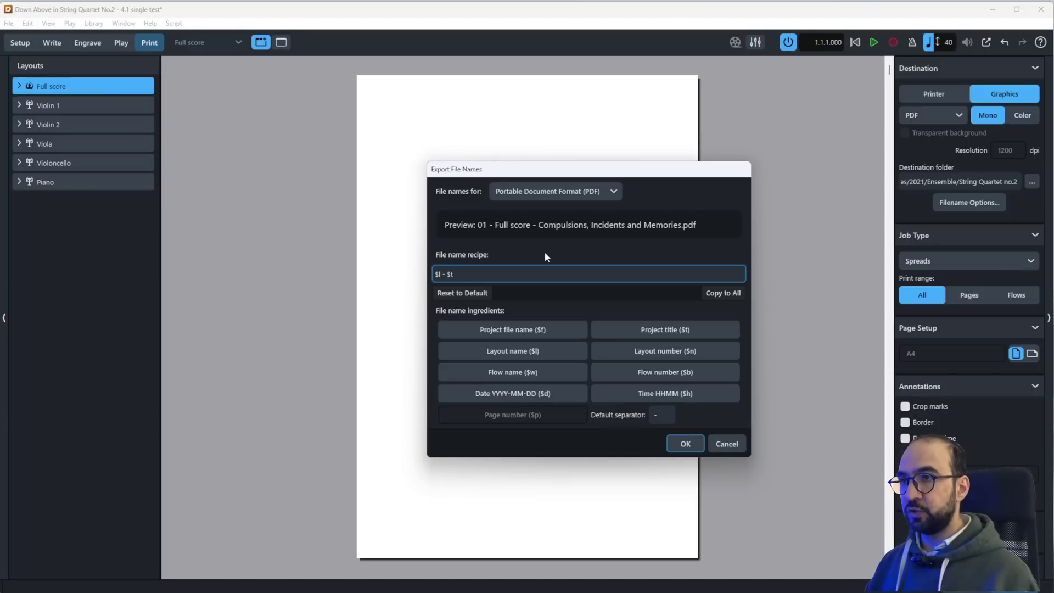
{"action": "left_click", "coordinate": [432, 274]}
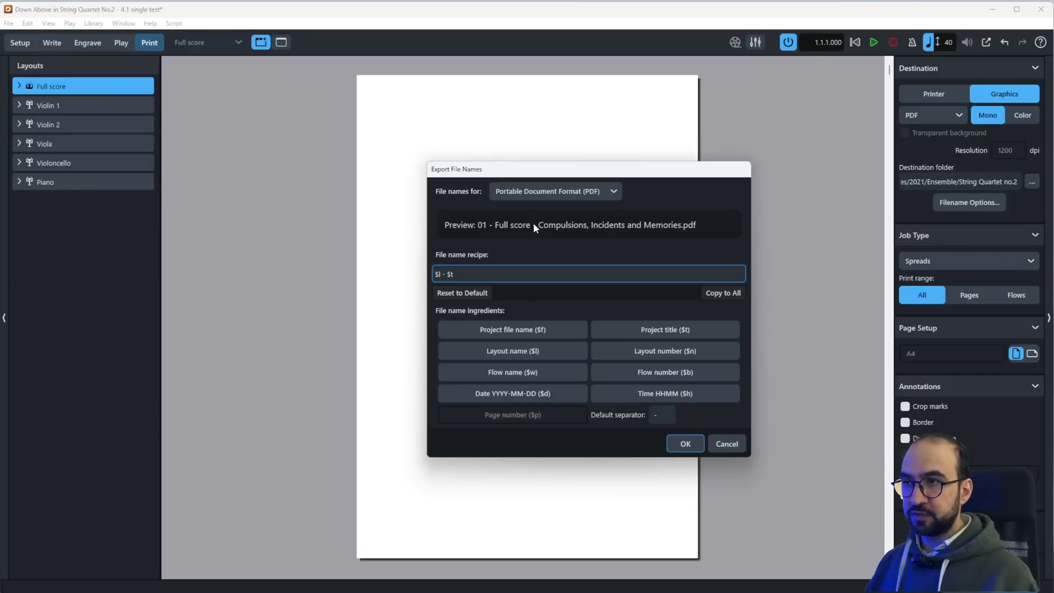
{"action": "left_click", "coordinate": [587, 193]}
{"action": "left_click", "coordinate": [587, 192]}
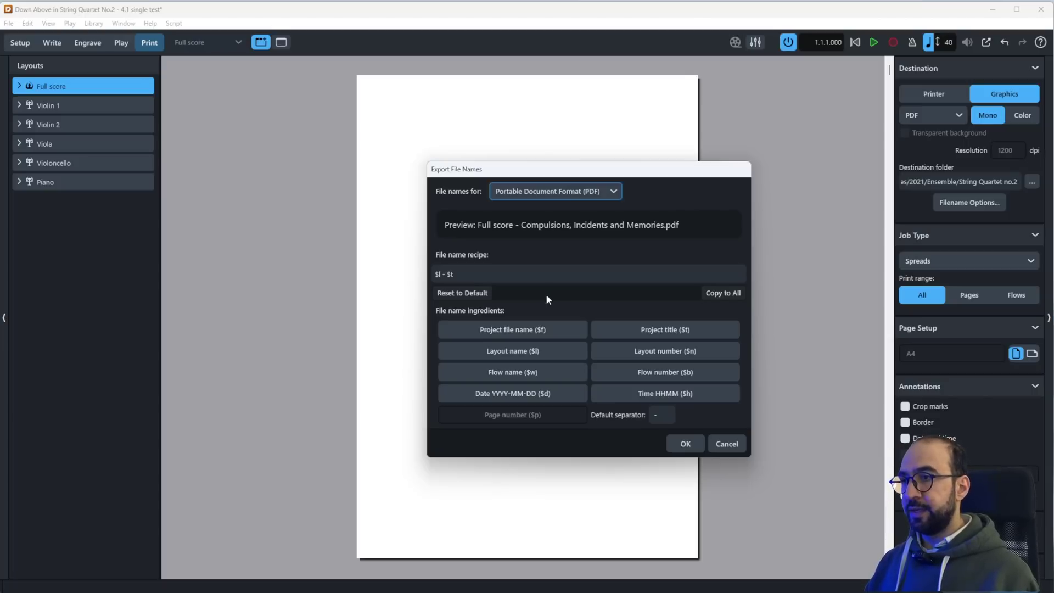
Step: Replace the PDF file name recipe with the project file name, project title and date ingredients ($f - $t - $d)
{"action": "triple_click", "coordinate": [524, 274]}
{"action": "key", "text": "BackSpace"}
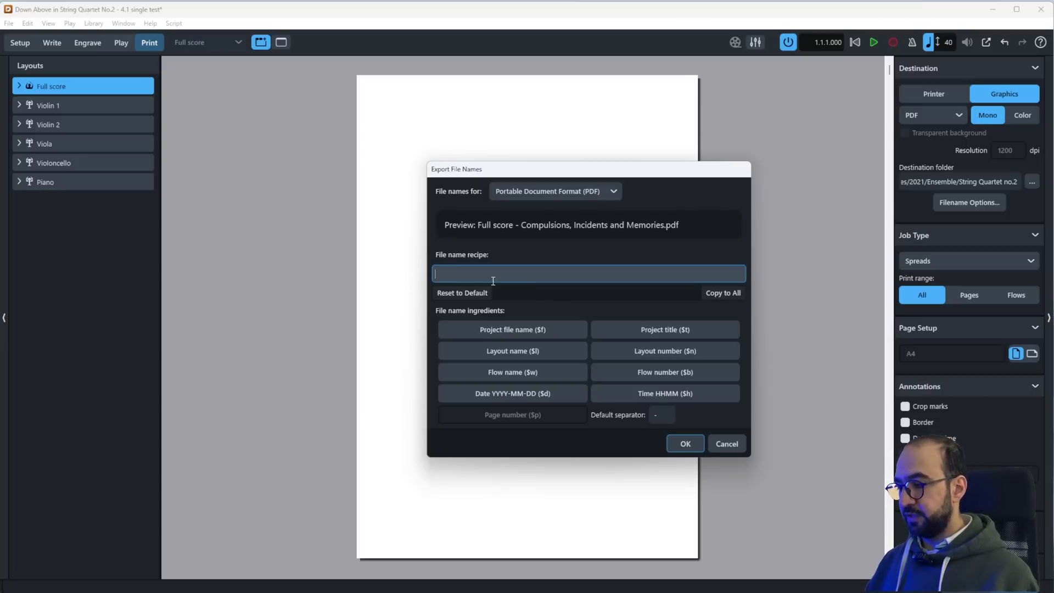
{"action": "left_click", "coordinate": [572, 329]}
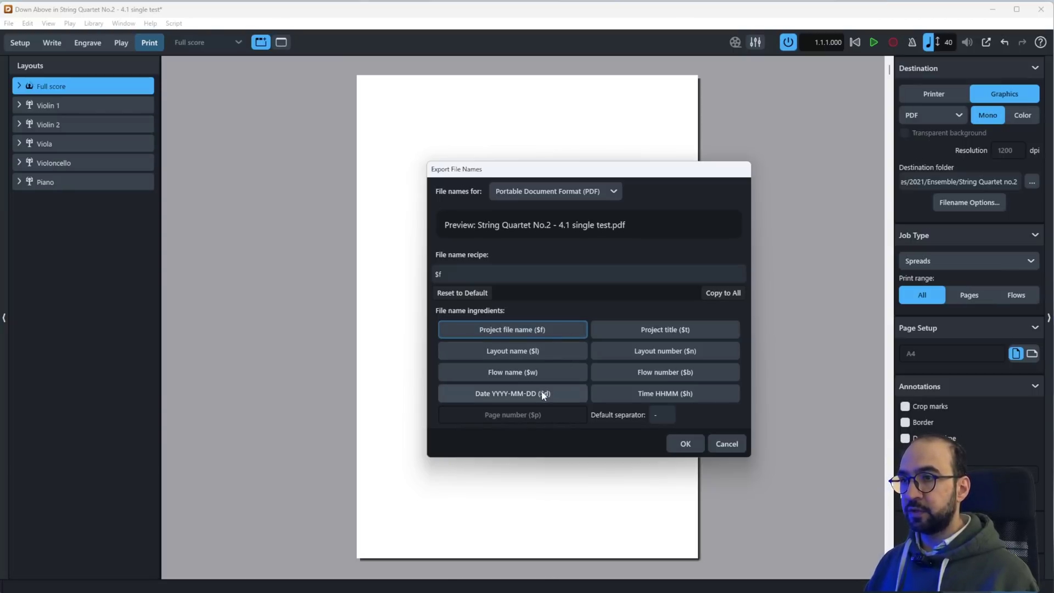
{"action": "left_click", "coordinate": [639, 327]}
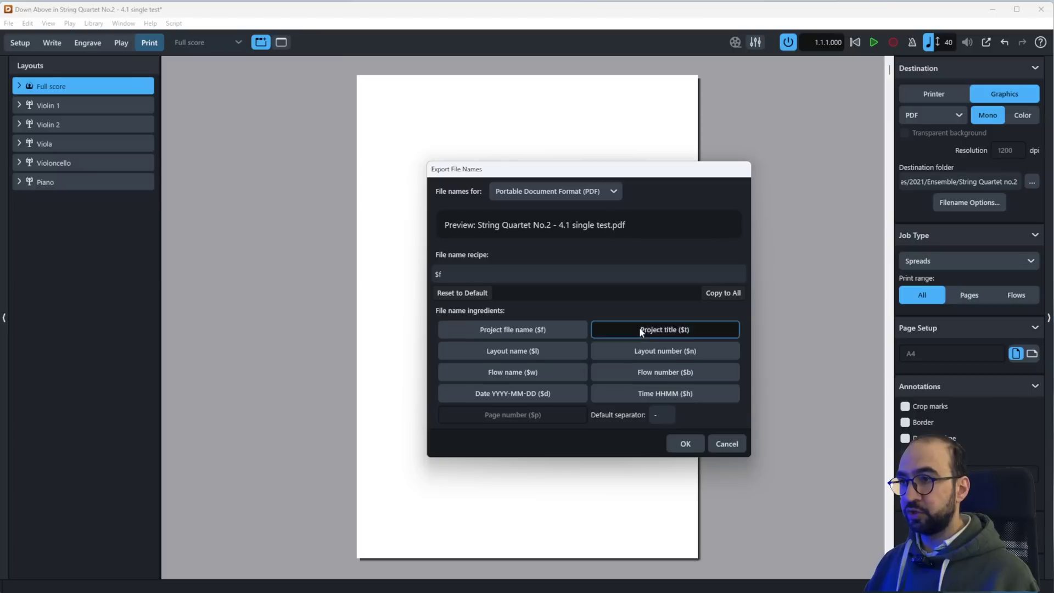
{"action": "left_click", "coordinate": [510, 396]}
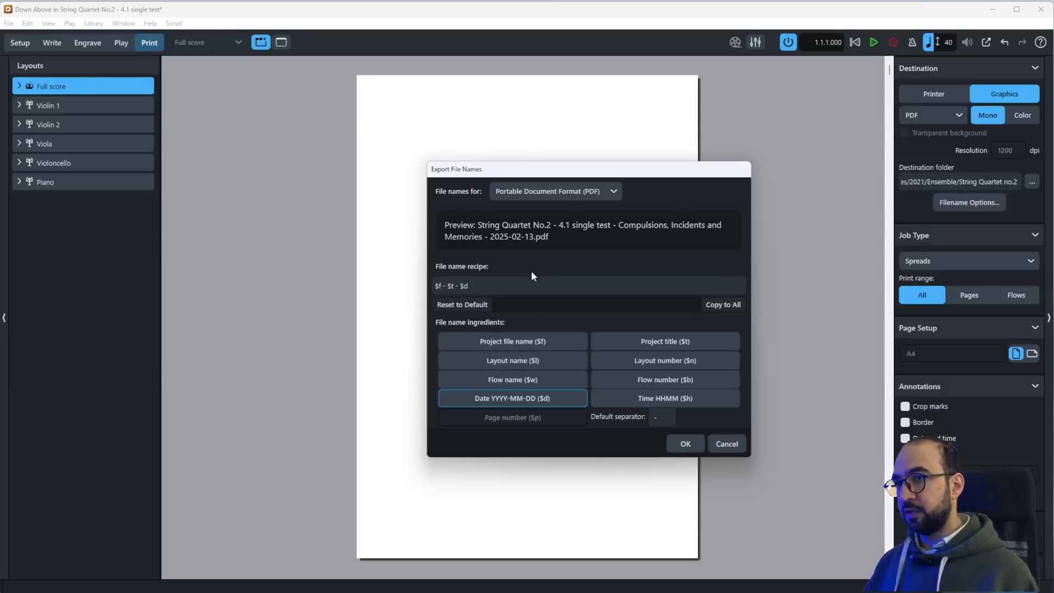
Step: Remove the project file name from the PDF file name recipe, leaving $t - $d, and accept the filename options
{"action": "left_click", "coordinate": [464, 285]}
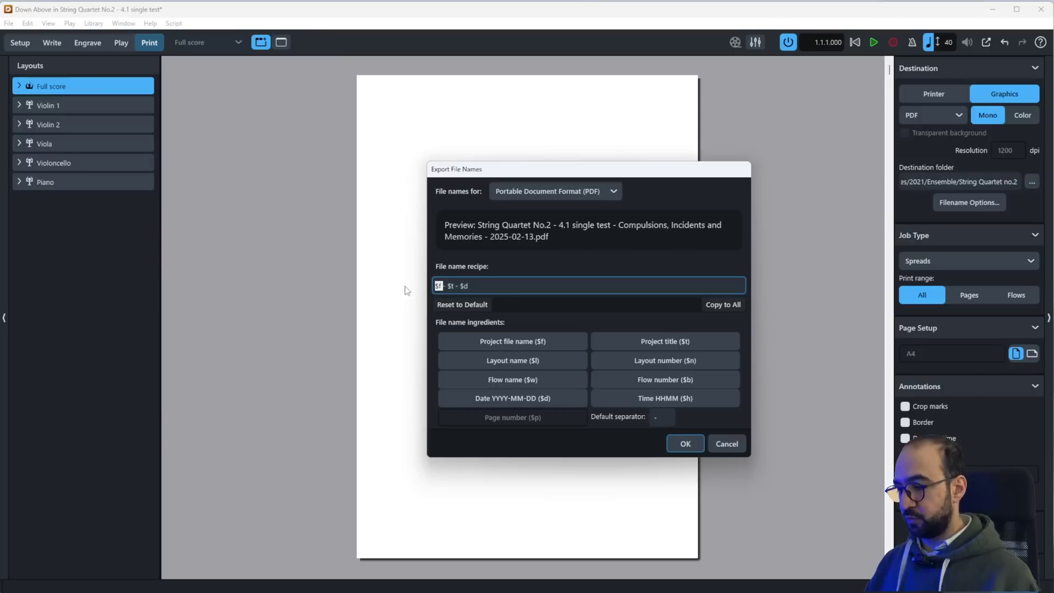
{"action": "key", "text": "Home"}
{"action": "key", "text": "Delete"}
{"action": "key", "text": "Delete"}
{"action": "key", "text": "Delete"}
{"action": "key", "text": "Delete"}
{"action": "key", "text": "Delete"}
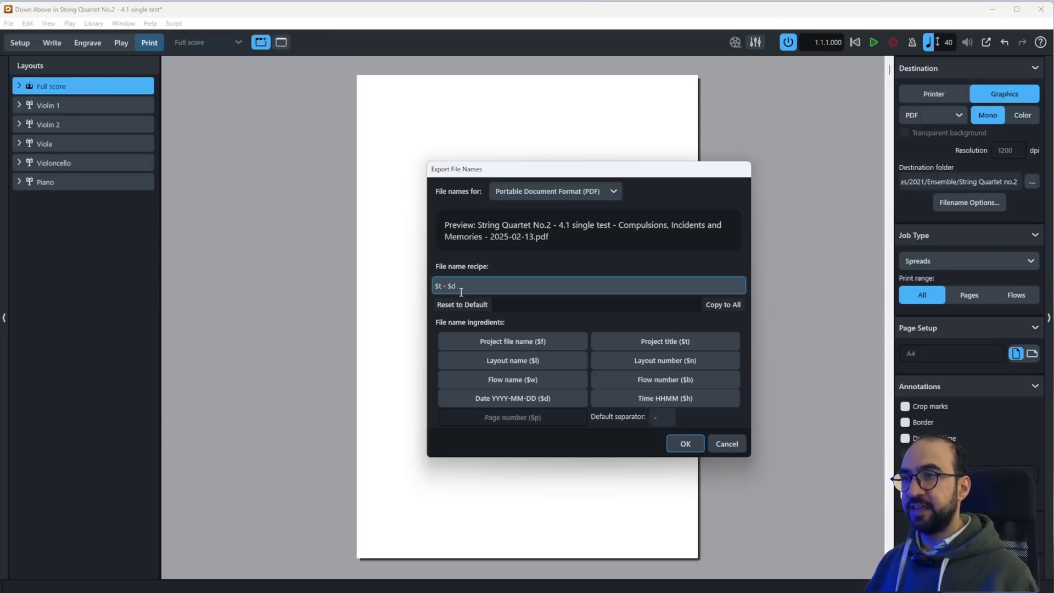
{"action": "left_click", "coordinate": [555, 191]}
{"action": "left_click", "coordinate": [536, 194]}
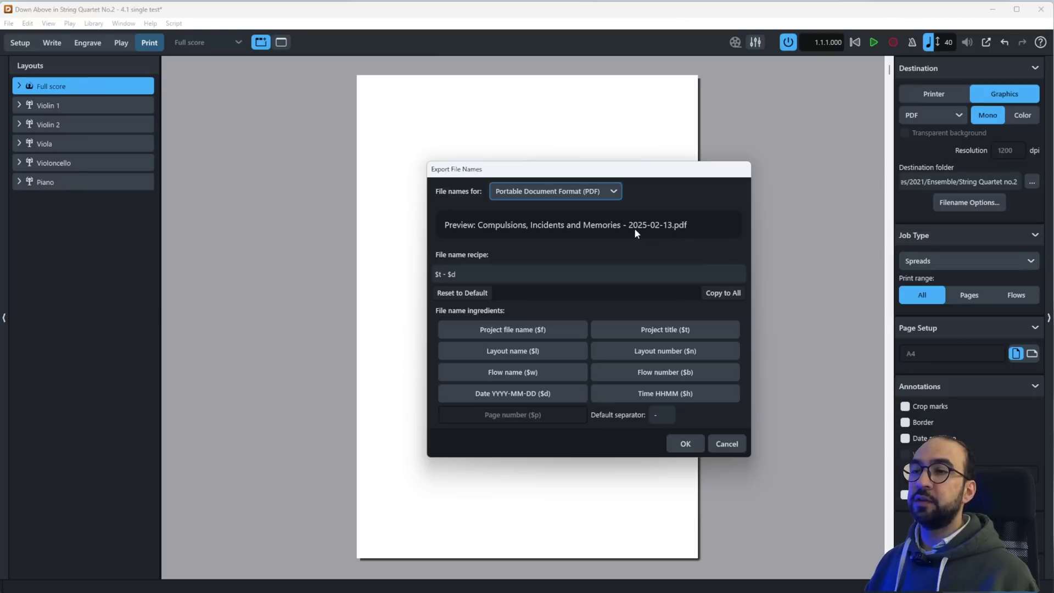
{"action": "left_click", "coordinate": [544, 304]}
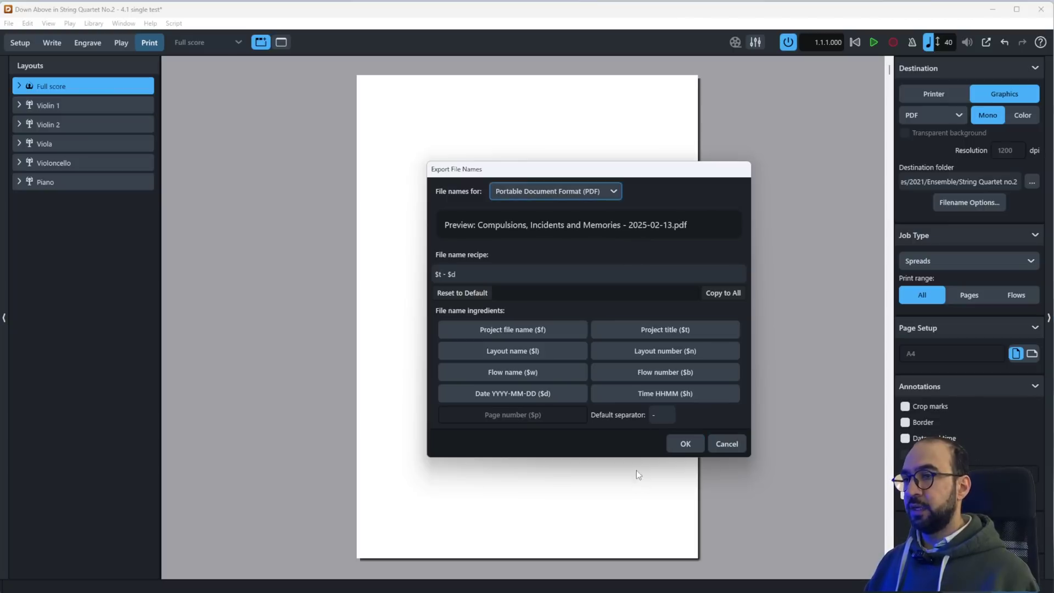
{"action": "left_click", "coordinate": [681, 449]}
Step: Look through the job types keeping Spreads, and compare landscape with portrait orientation for the PDF export, ending on portrait
{"action": "left_click", "coordinate": [944, 262]}
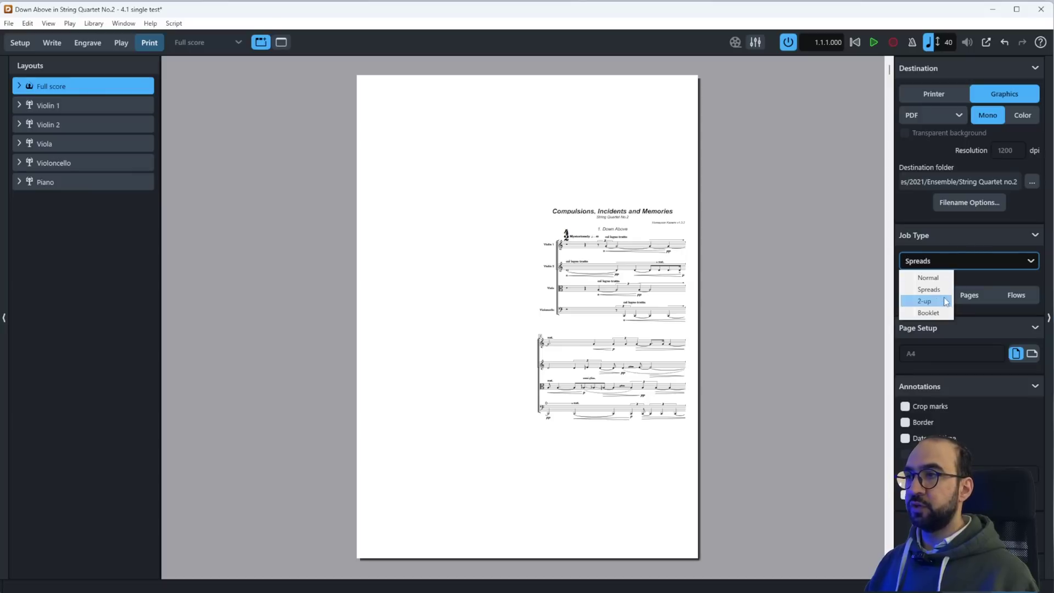
{"action": "left_click", "coordinate": [954, 232]}
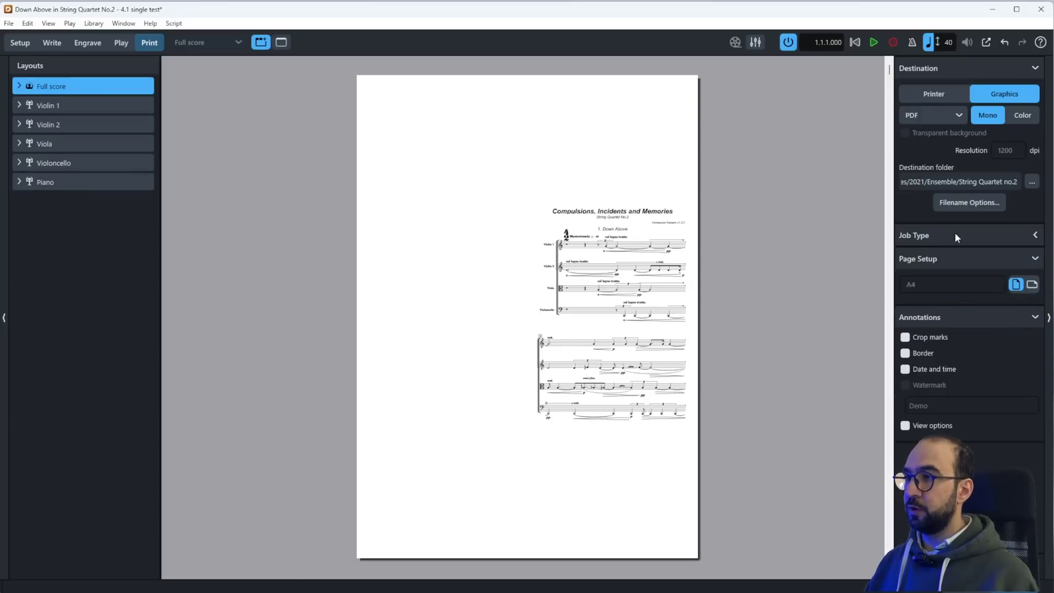
{"action": "left_click", "coordinate": [954, 233]}
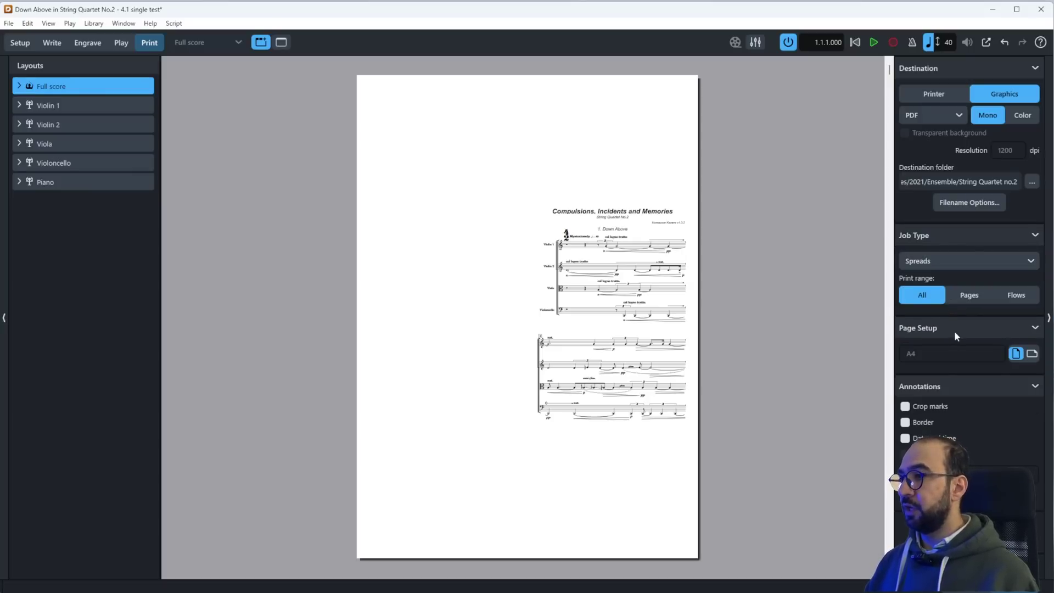
{"action": "left_click", "coordinate": [1033, 357]}
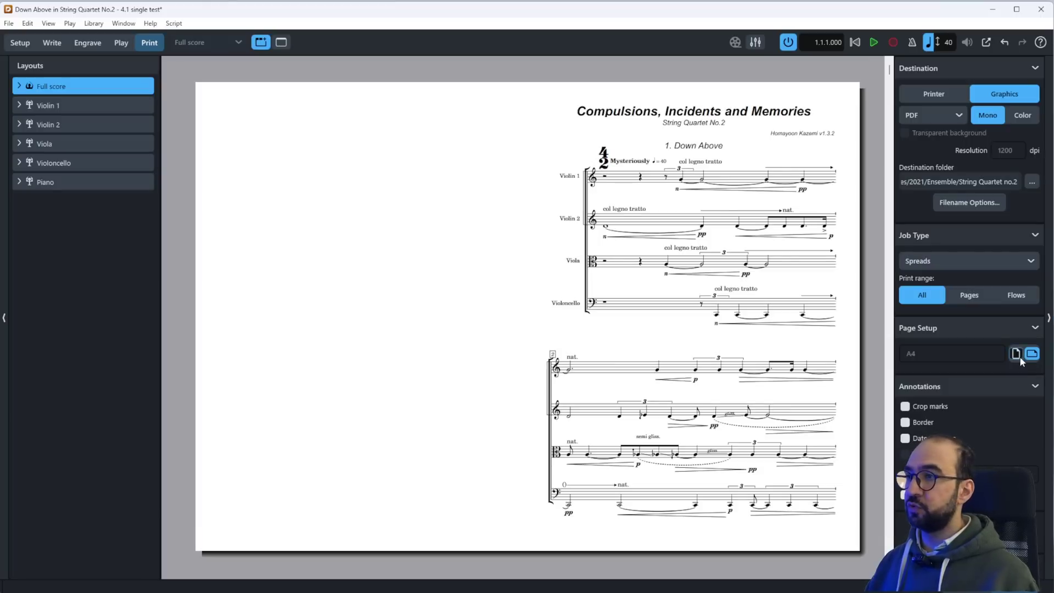
{"action": "left_click", "coordinate": [1013, 354]}
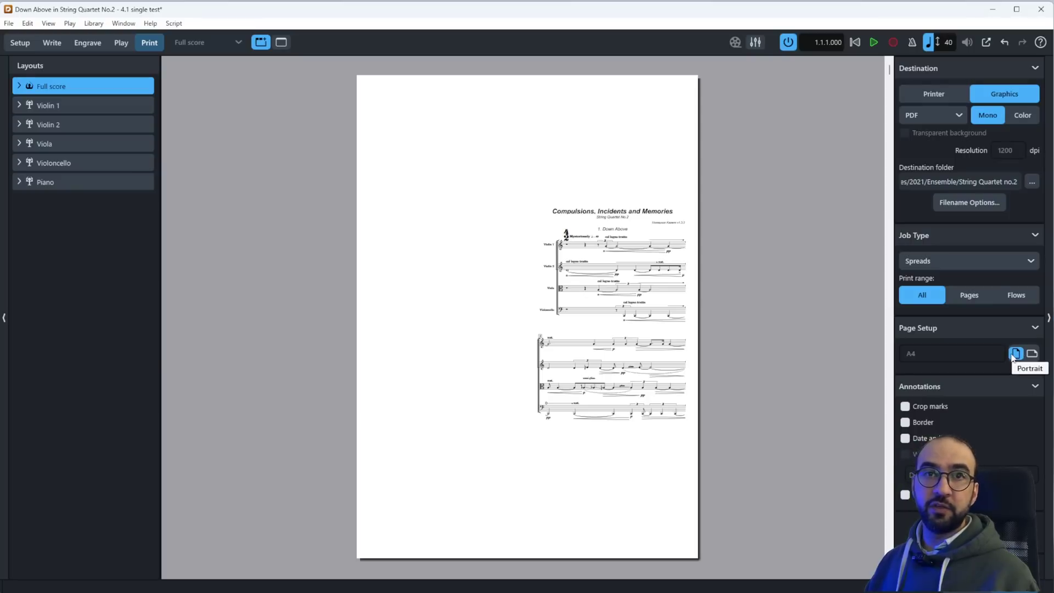